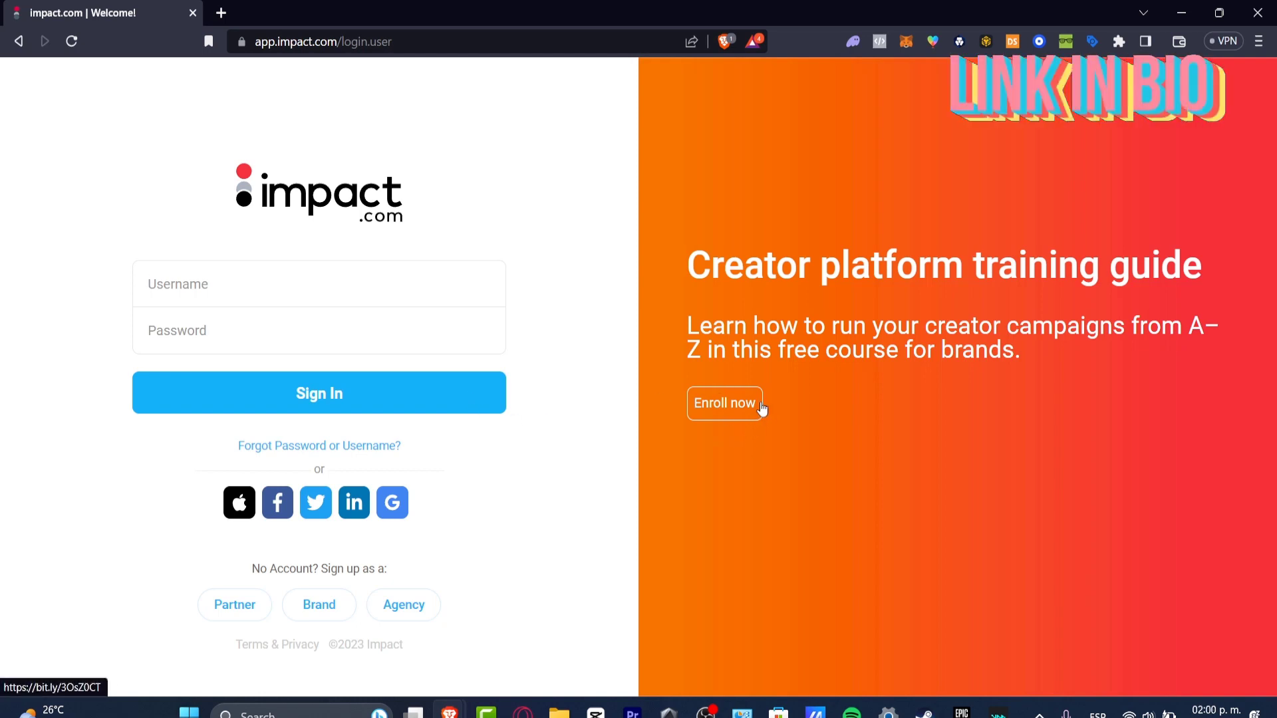
# Step: Sign in to impact.com using the saved username and the account password
pyautogui.click(394, 287)
pyautogui.click(290, 343)
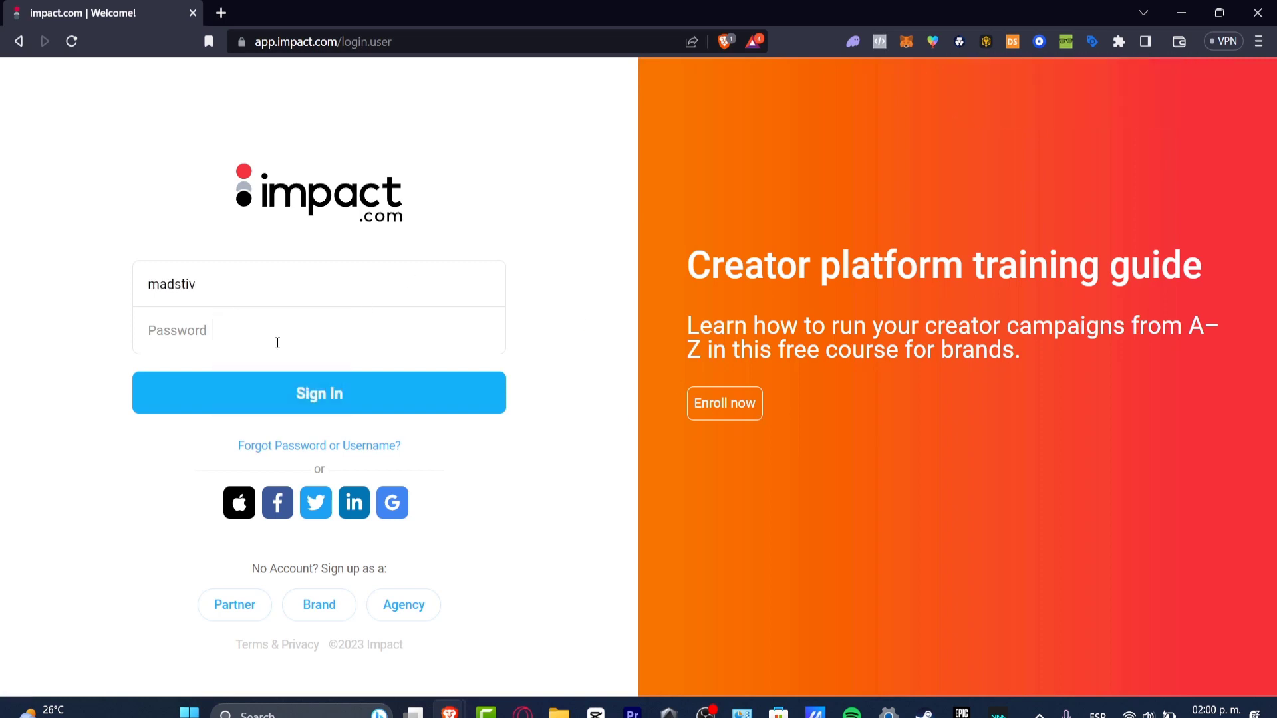
pyautogui.write('••••••••')
pyautogui.press('Return')
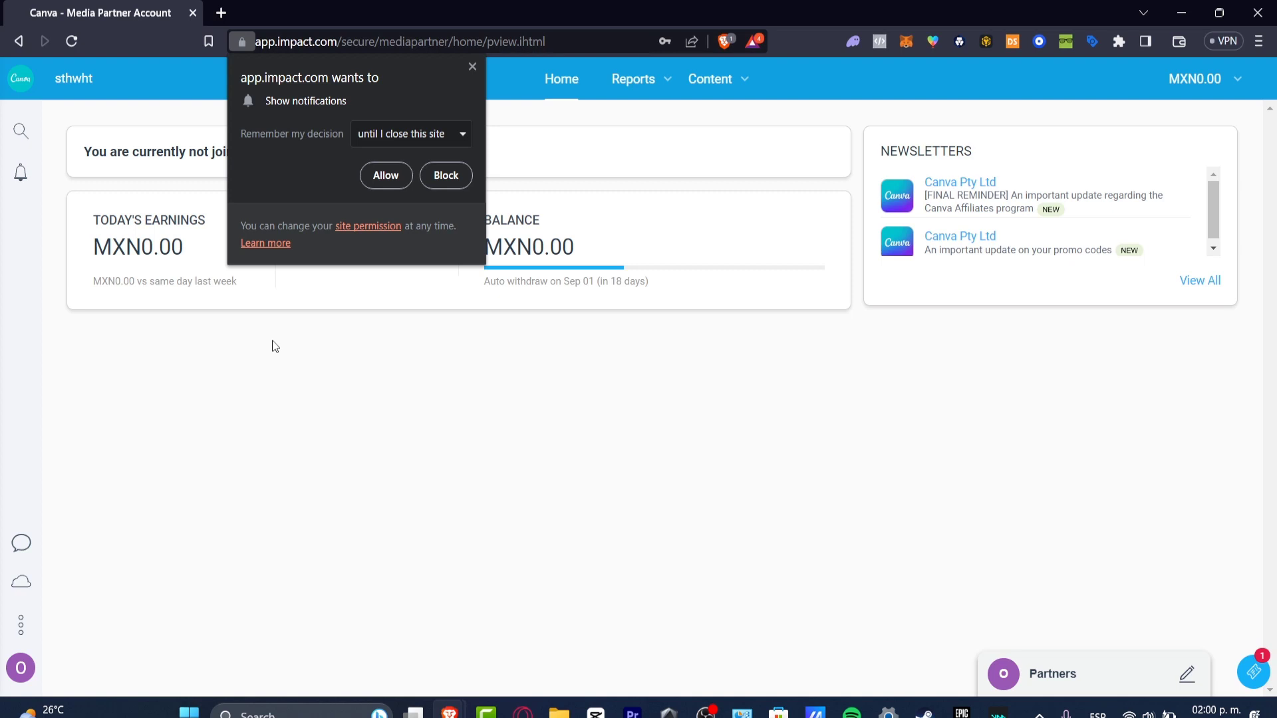
# Step: Dismiss the browser notification prompt and briefly check the accounts and programs list
pyautogui.click(472, 66)
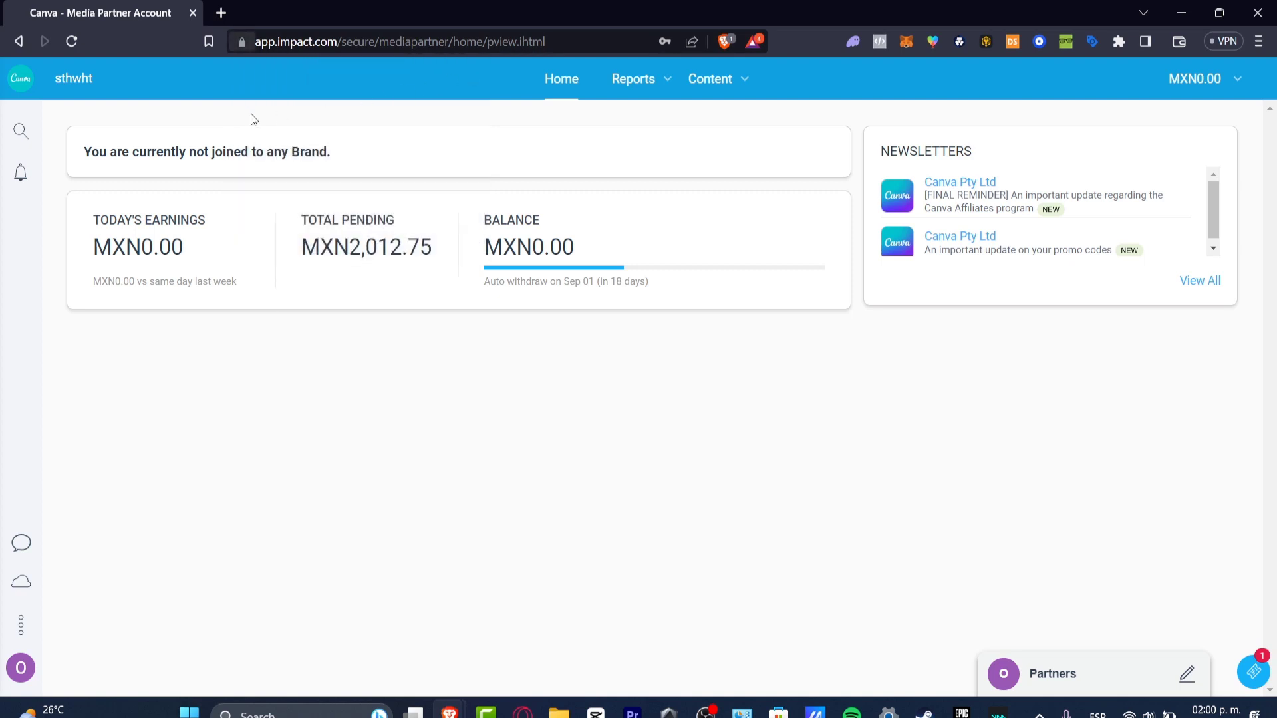
pyautogui.click(69, 78)
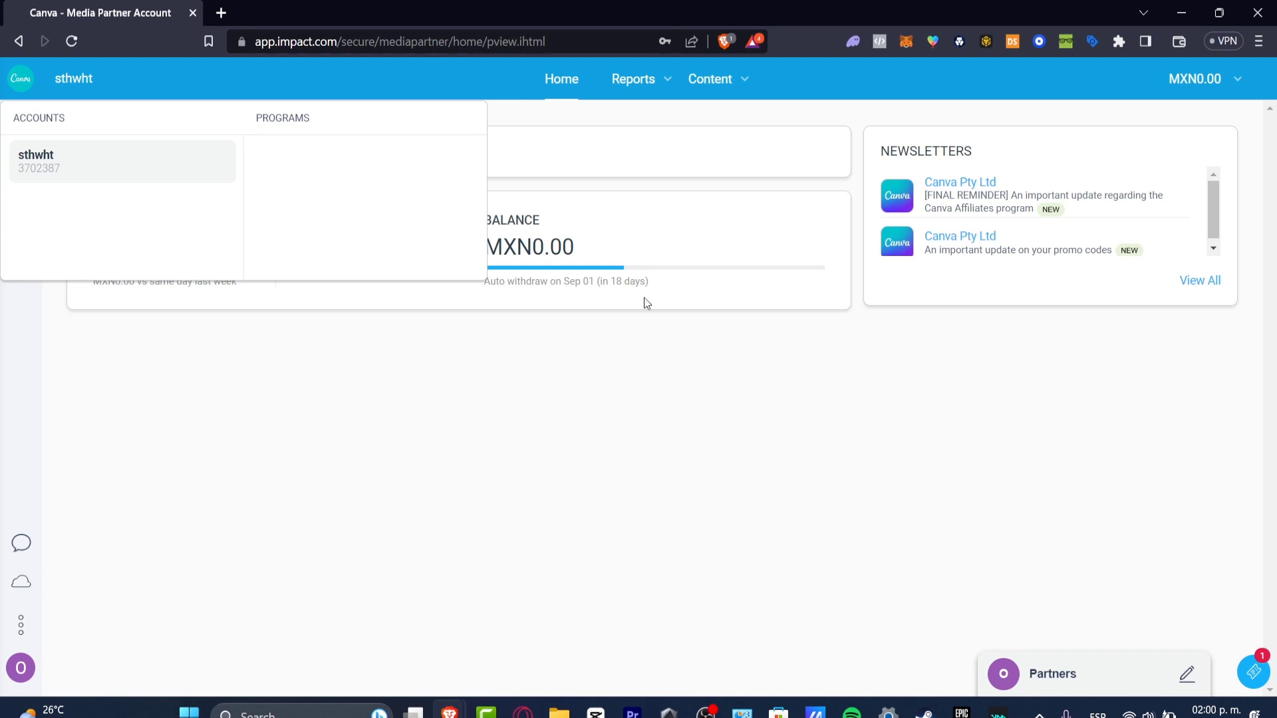
pyautogui.click(316, 360)
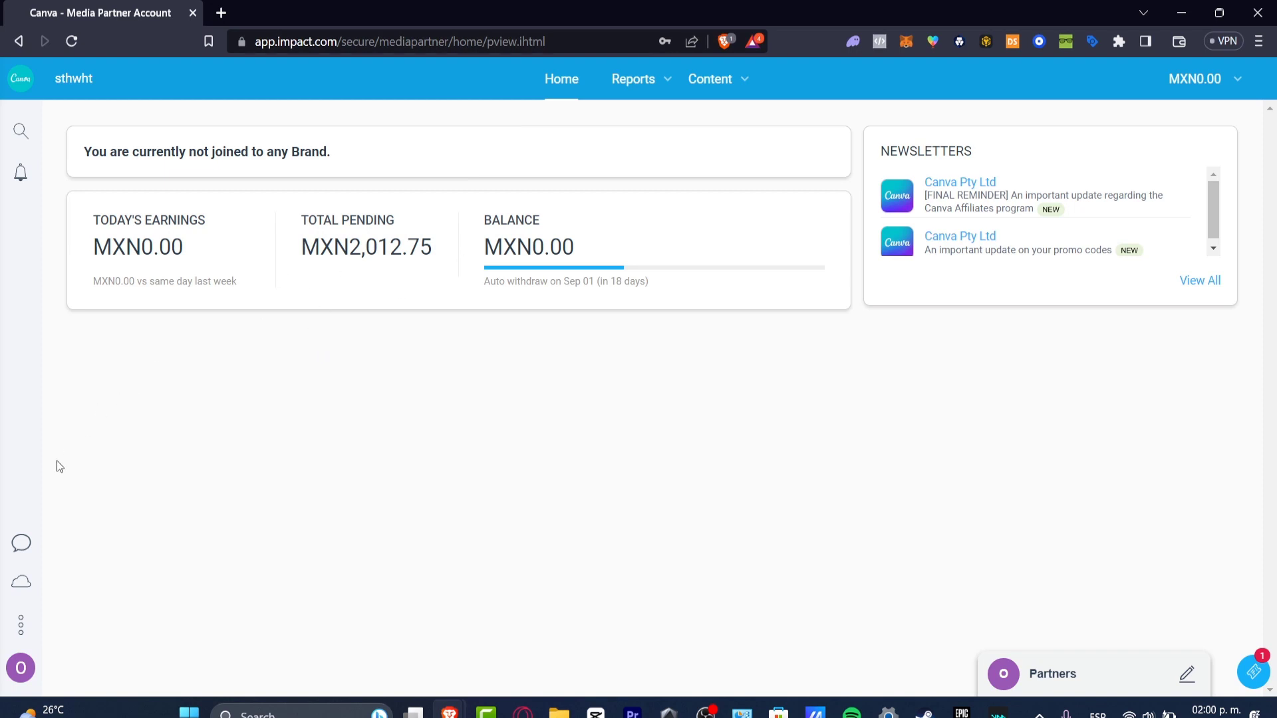
# Step: Open account Settings with the only partner account selected and browse its options
pyautogui.click(22, 625)
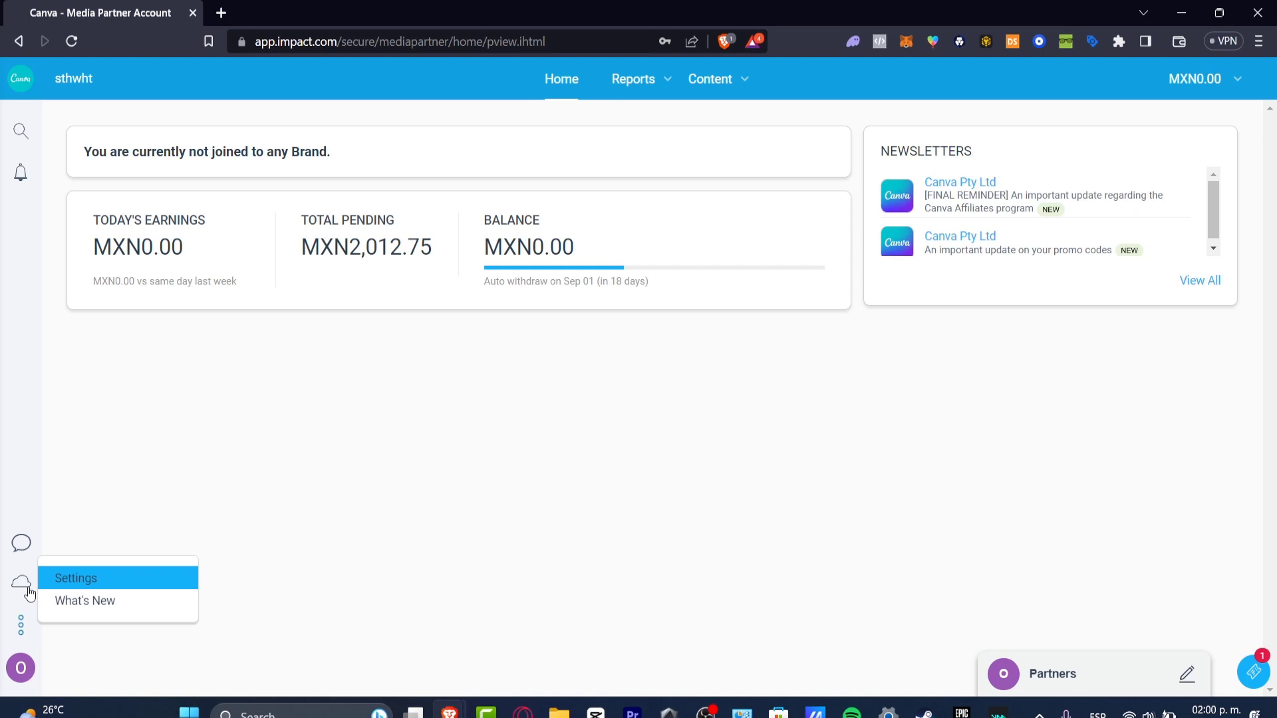
pyautogui.click(78, 578)
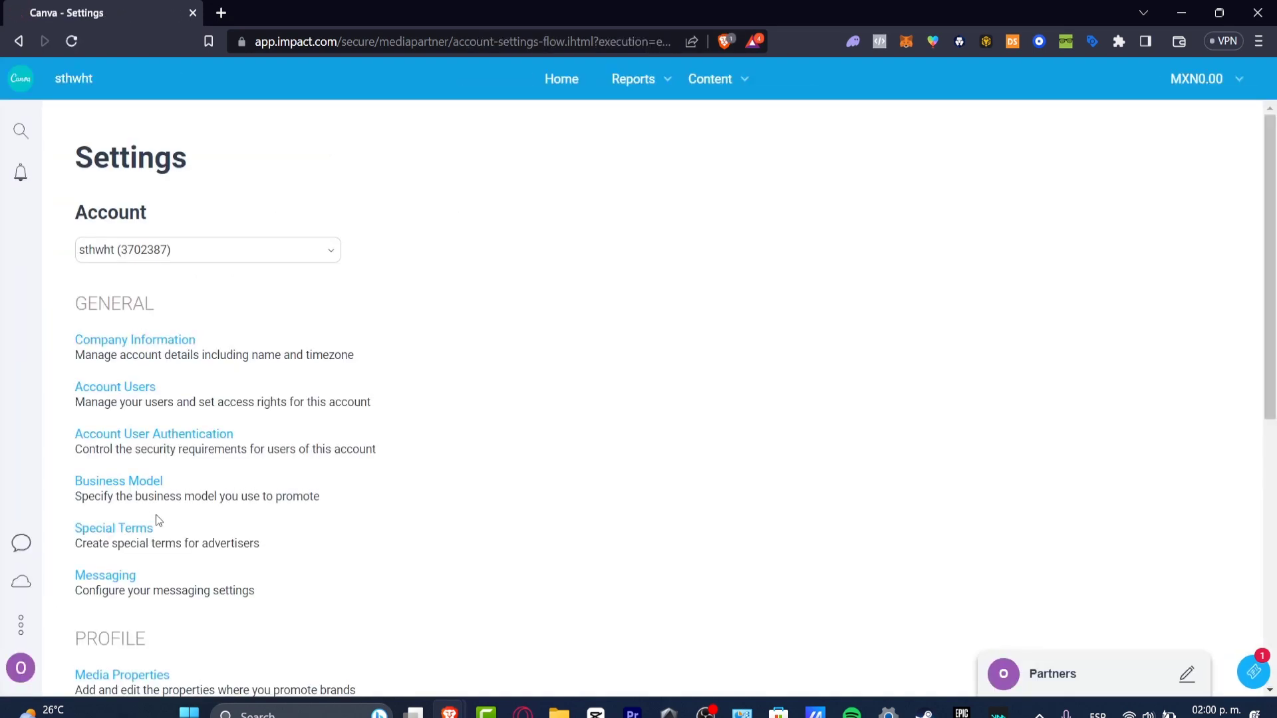
pyautogui.click(230, 250)
pyautogui.click(260, 273)
pyautogui.scroll(-3, 346, 320)
pyautogui.scroll(3, 346, 320)
pyautogui.scroll(-6, 157, 346)
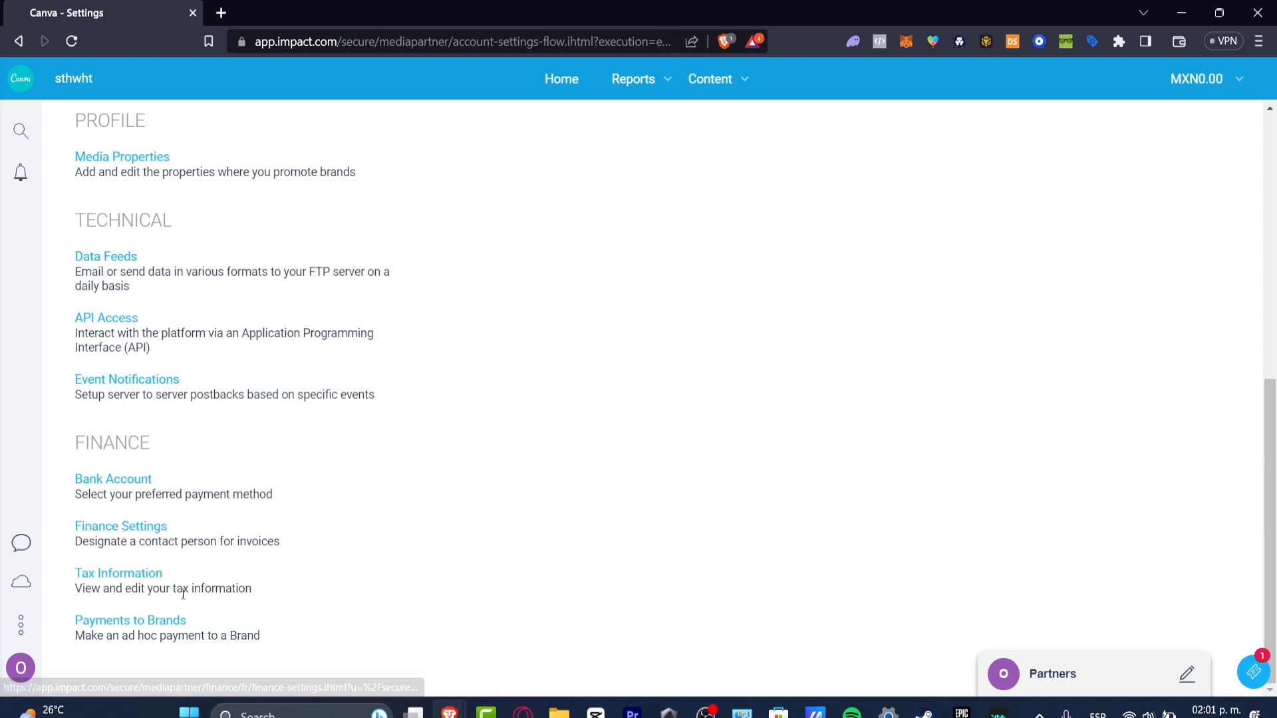
pyautogui.scroll(4, 193, 592)
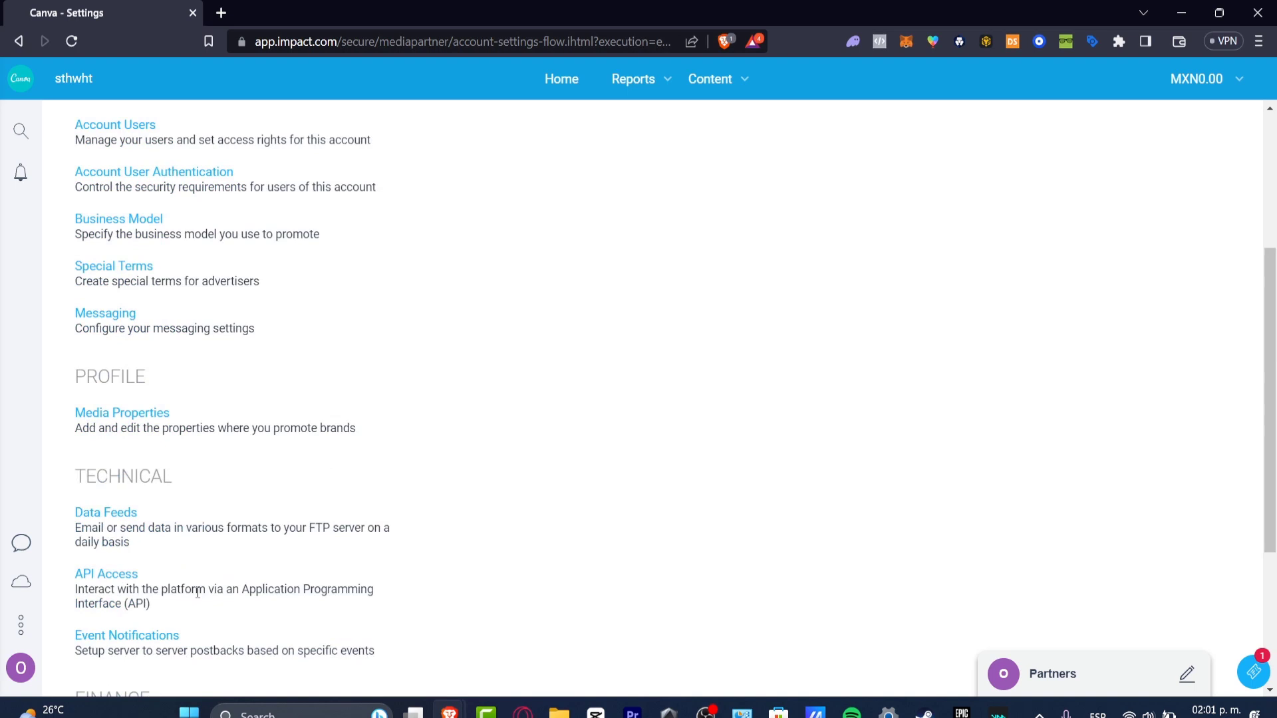
pyautogui.scroll(4, 186, 459)
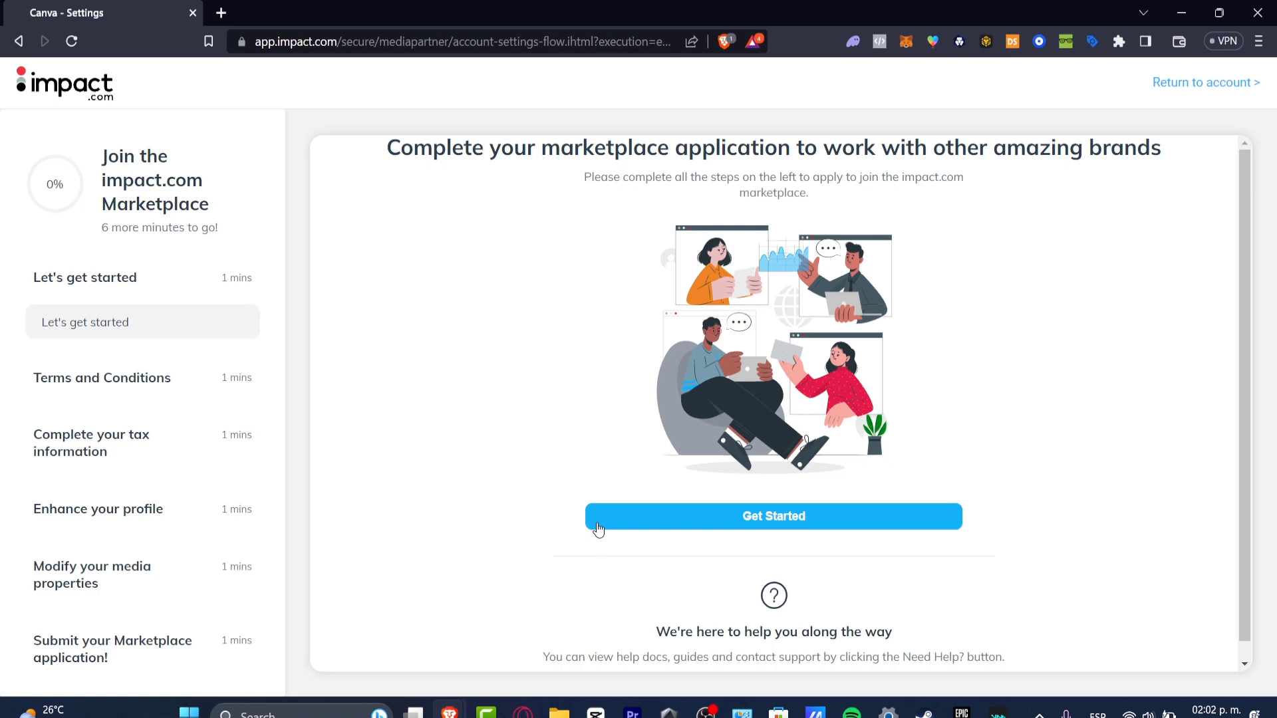
# Step: Start the marketplace application and accept the partner and campaign agreements
pyautogui.click(598, 527)
pyautogui.click(807, 529)
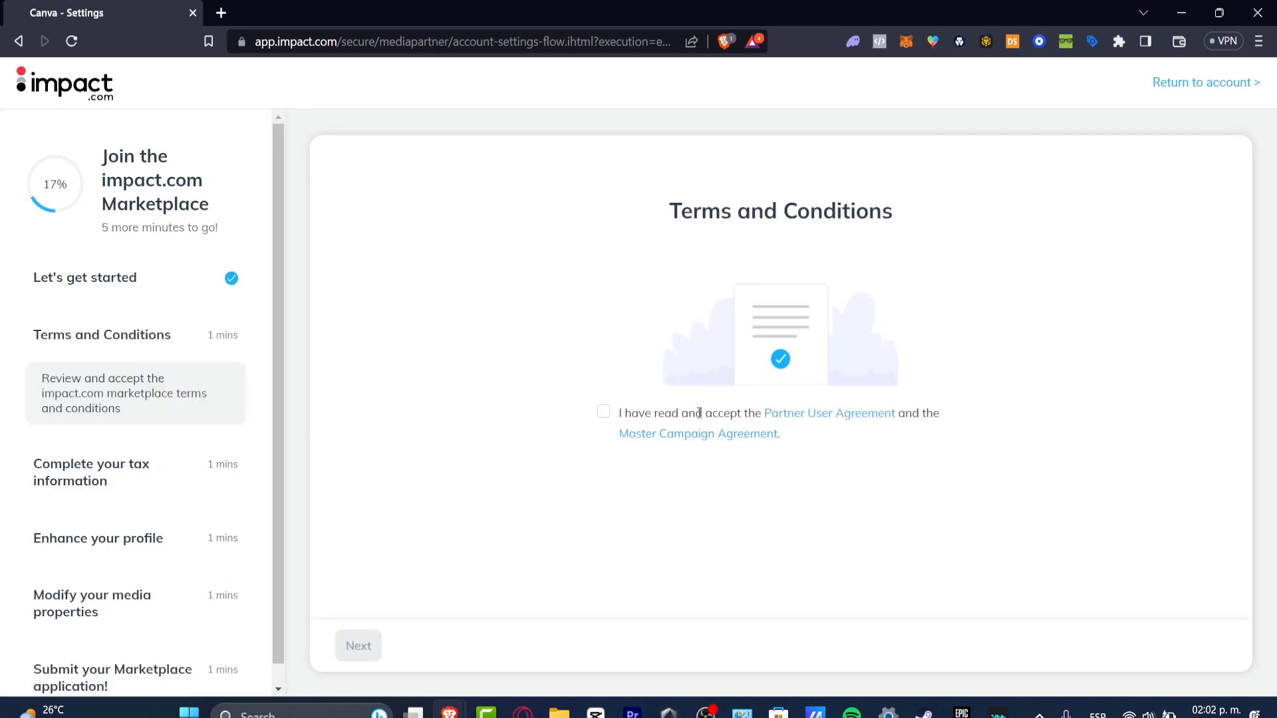
pyautogui.click(604, 412)
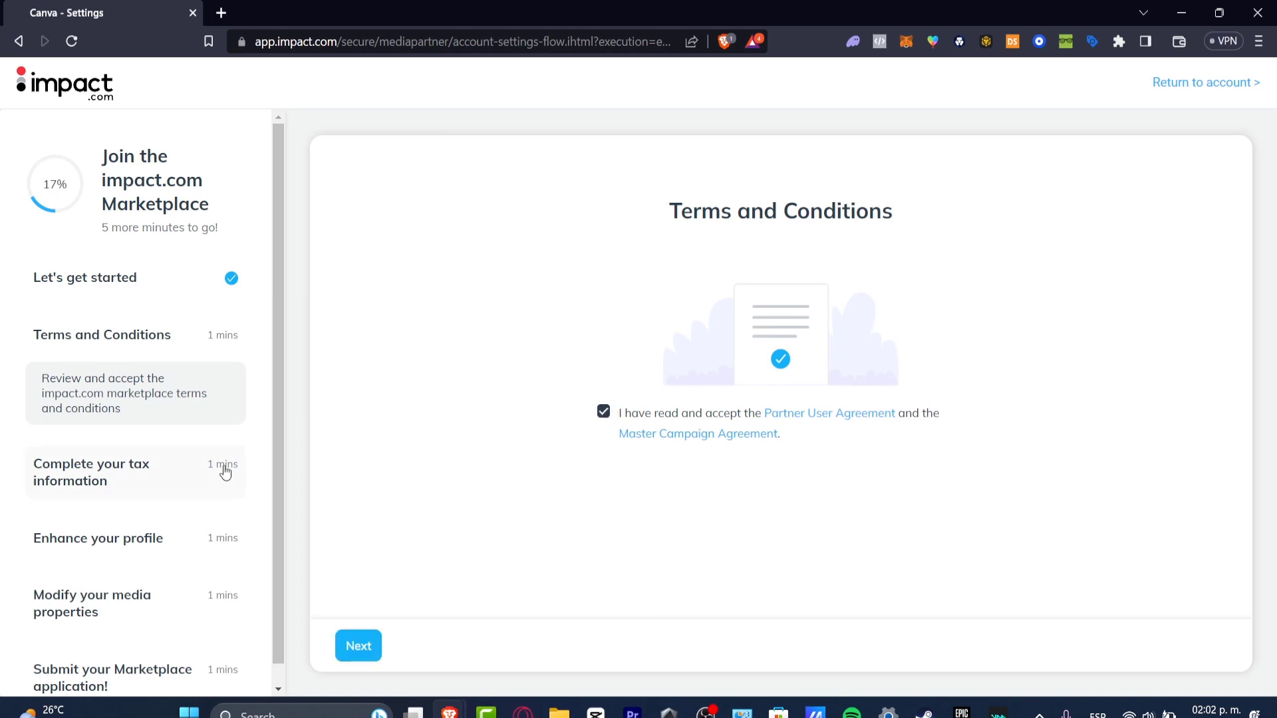
pyautogui.scroll(-1, 180, 492)
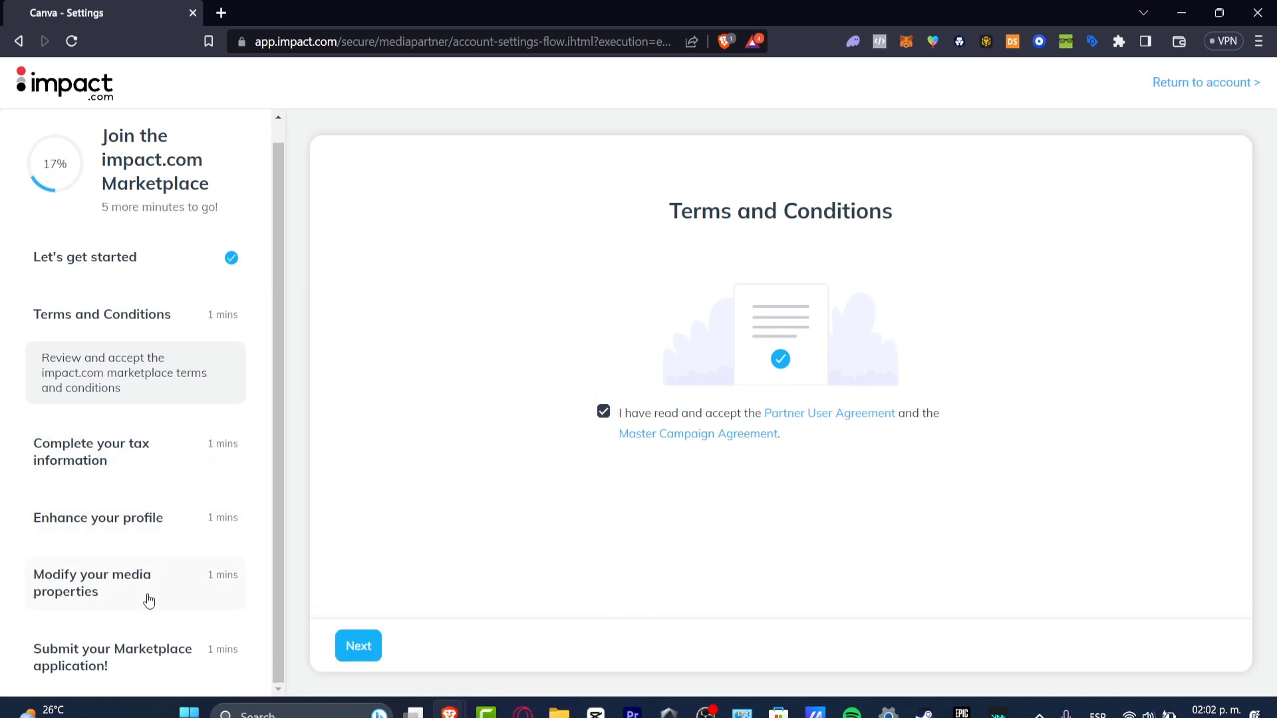
pyautogui.click(371, 650)
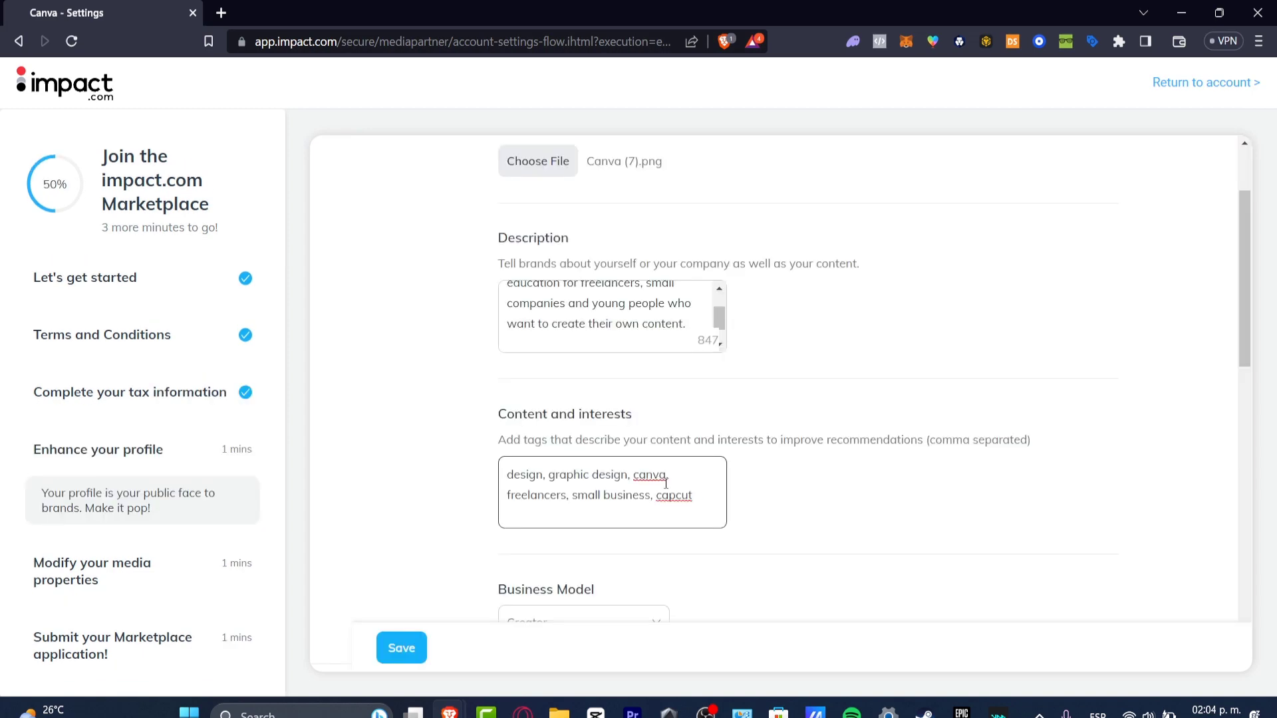
# Step: Save the profile with its description, interest tags and Creator business model
pyautogui.scroll(-3, 788, 397)
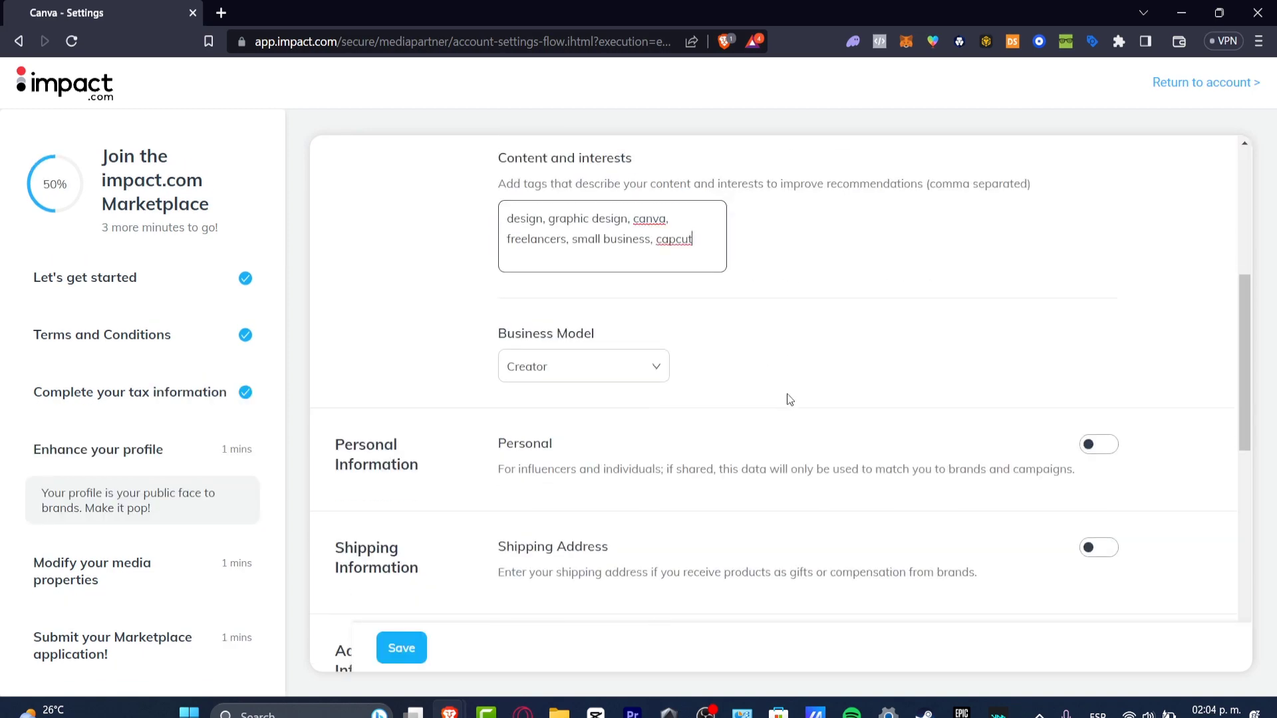
pyautogui.scroll(-7, 790, 399)
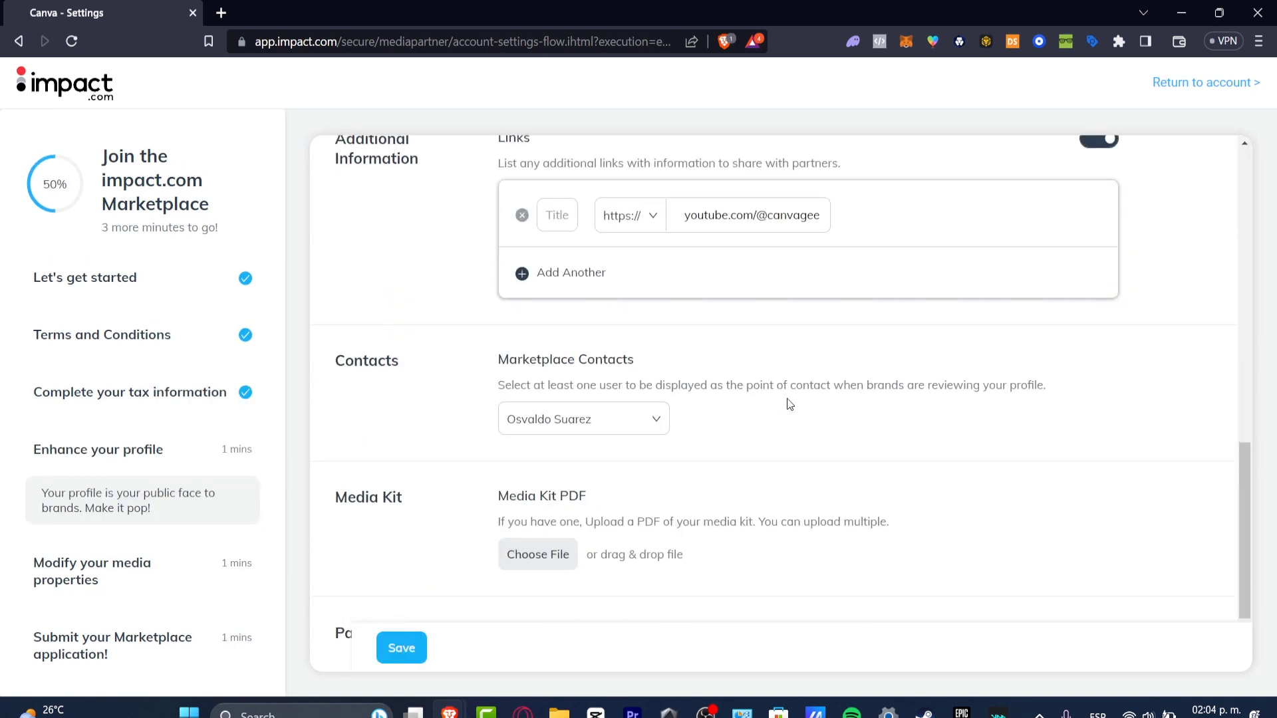
pyautogui.scroll(-2, 790, 402)
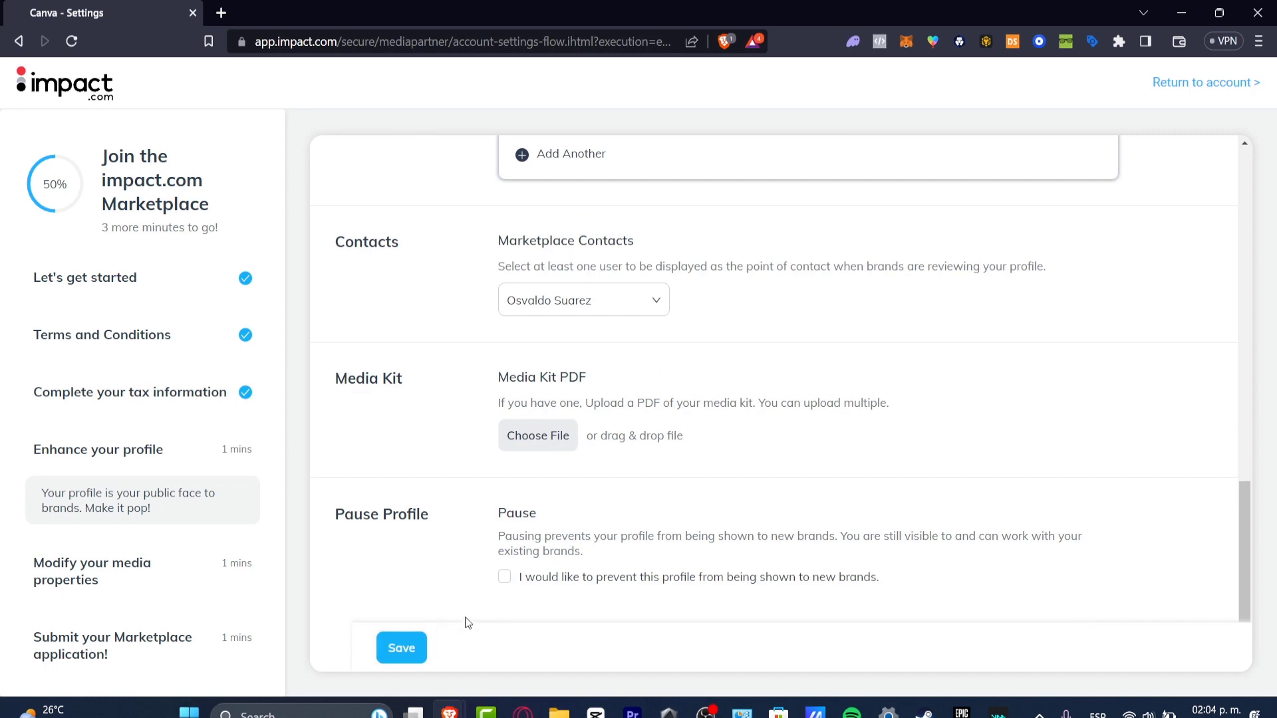
pyautogui.click(407, 648)
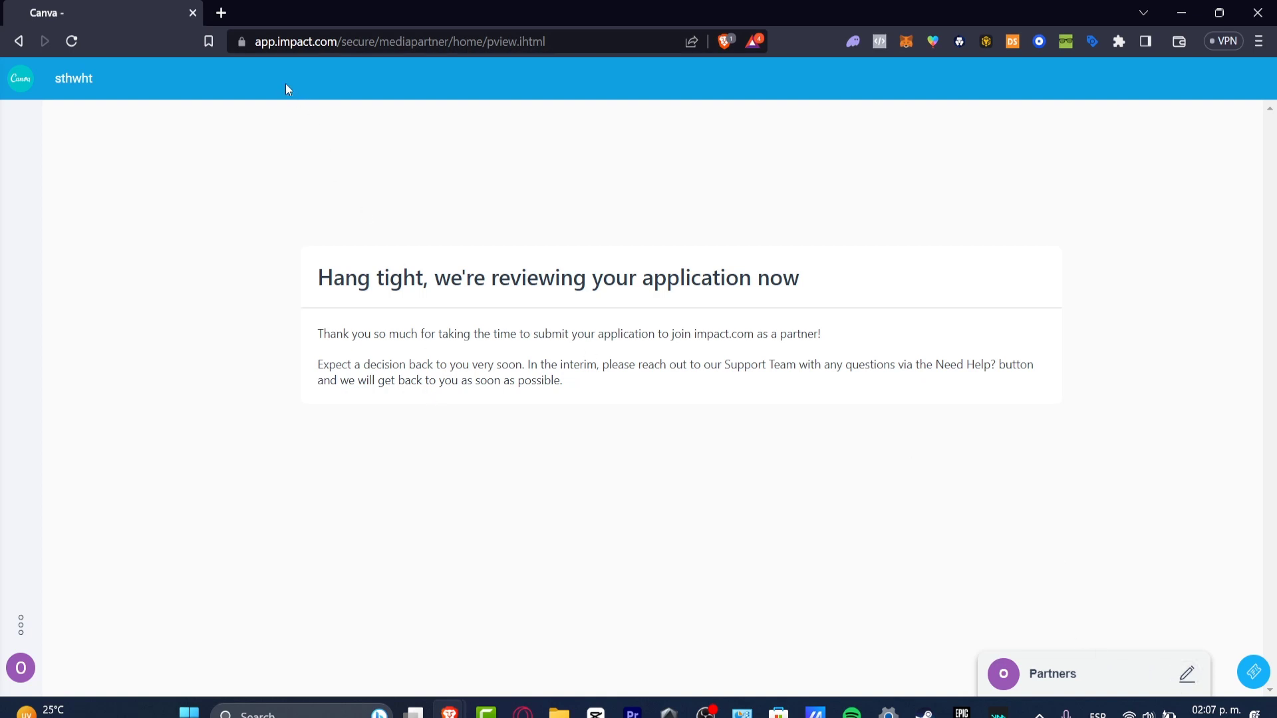
# Step: Search for 'impact brands affilate' in a new browser tab
pyautogui.click(223, 12)
pyautogui.write('impact a')
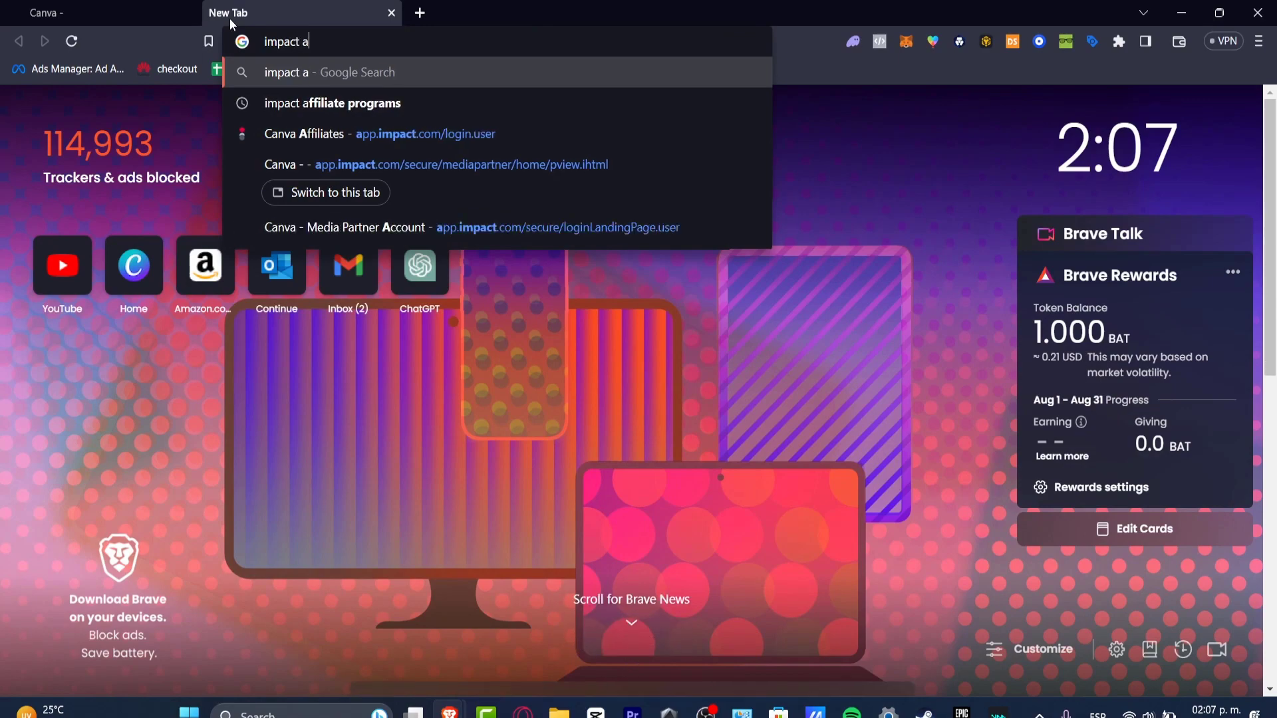
pyautogui.press('BackSpace')
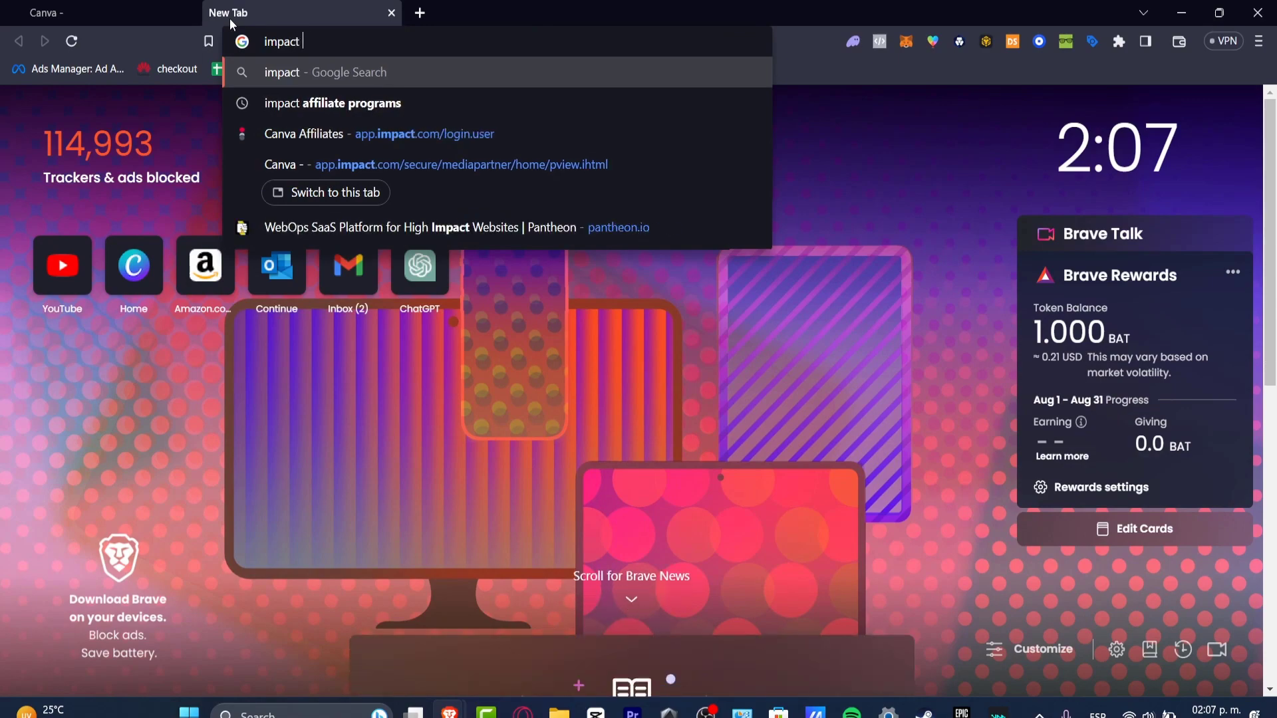
pyautogui.write('brands affilate')
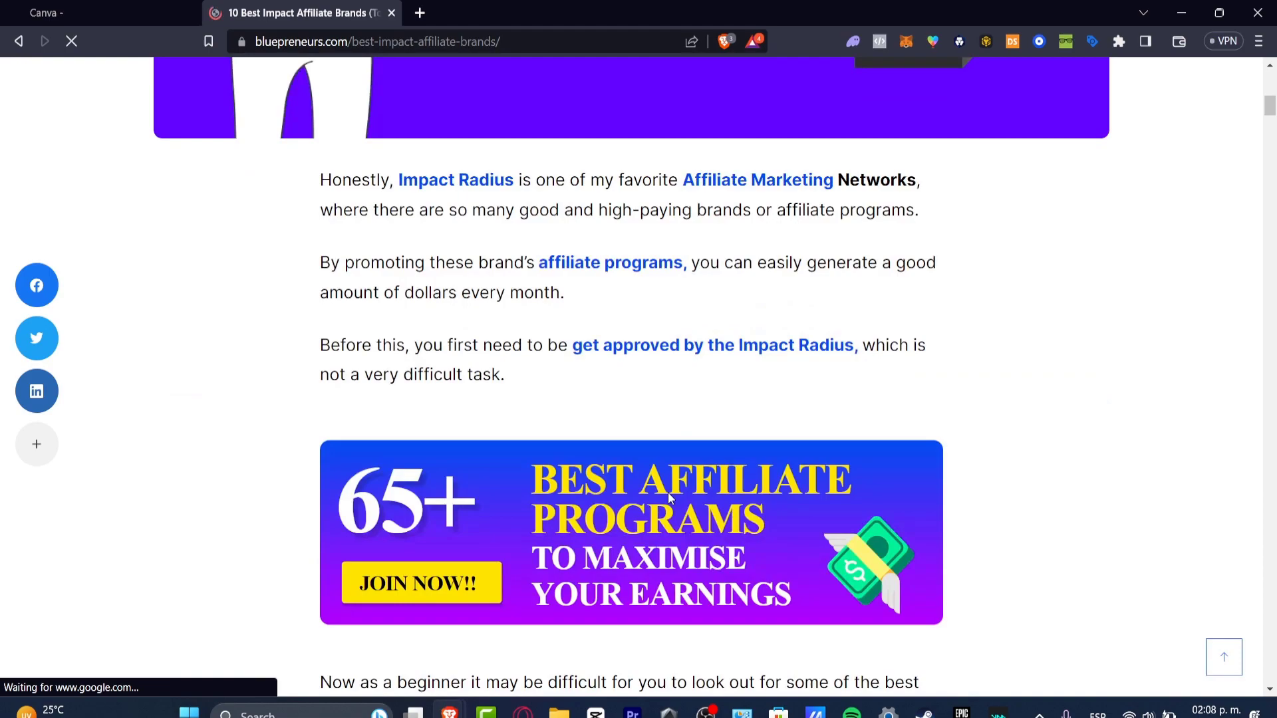
# Step: Scroll the Bluepreneurs article down to its Envato section
pyautogui.scroll(-10, 669, 497)
pyautogui.scroll(-20, 670, 497)
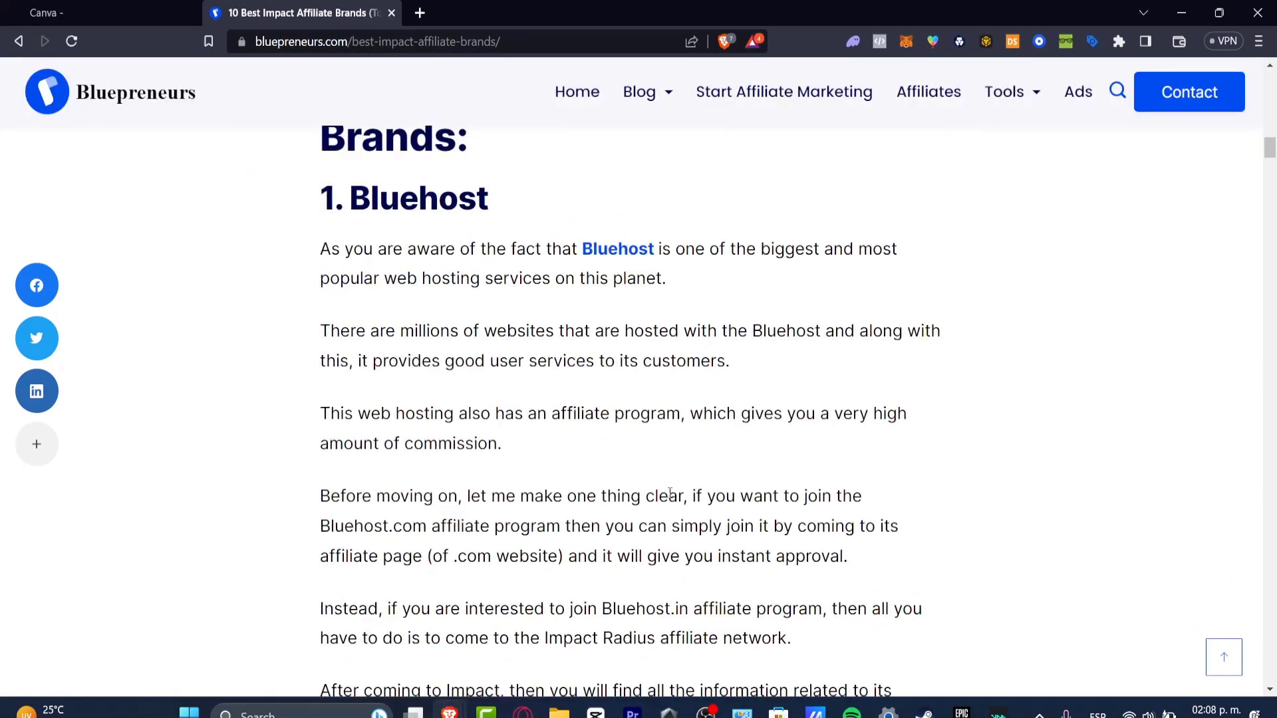
pyautogui.scroll(-15, 671, 498)
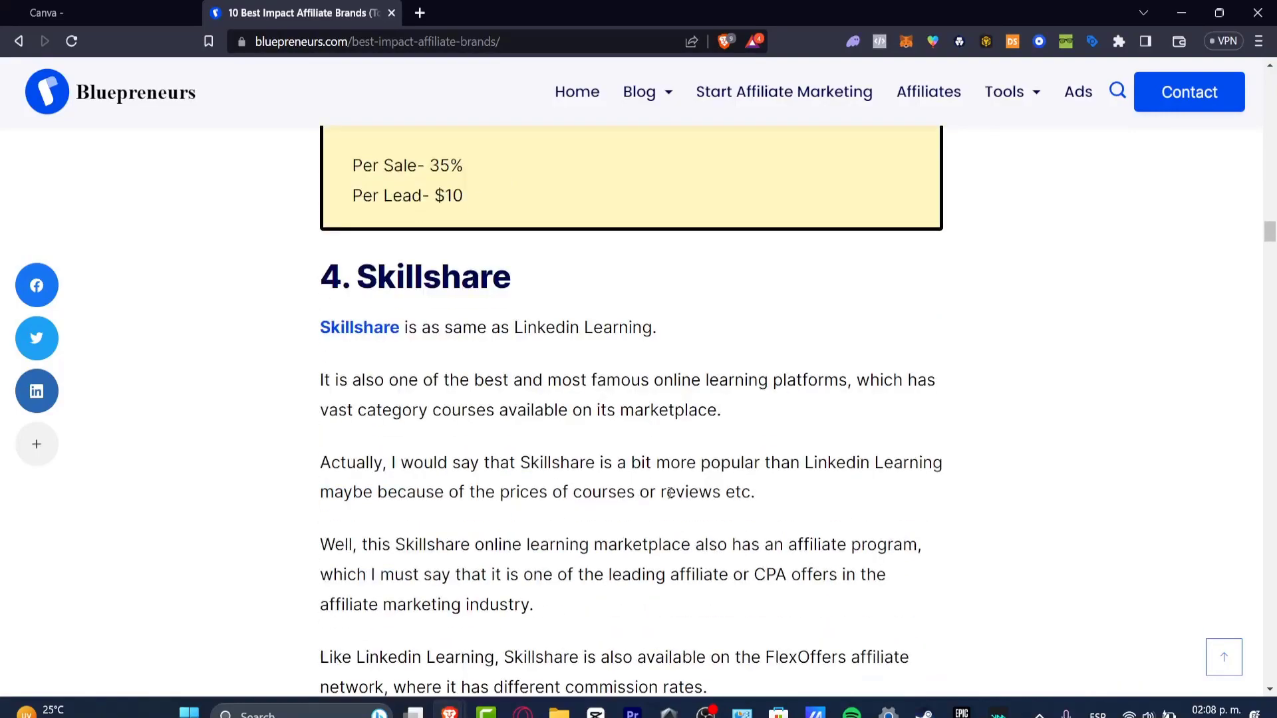
pyautogui.scroll(-15, 670, 495)
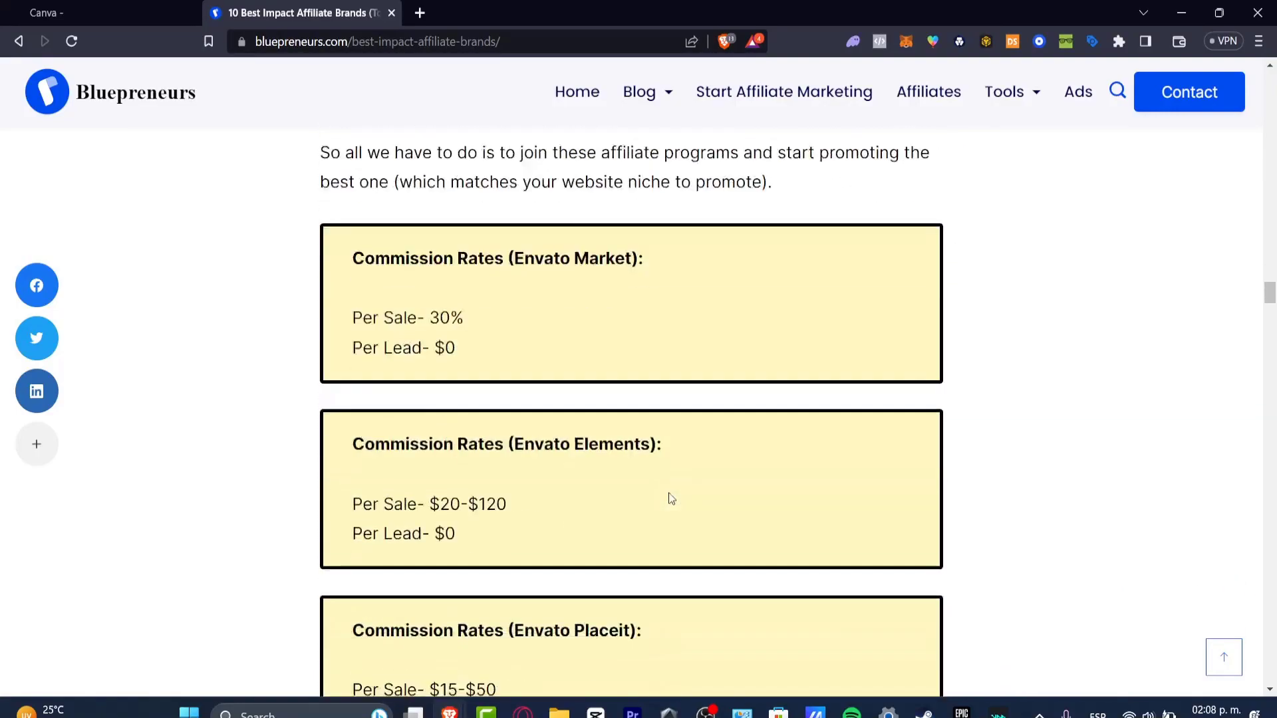
pyautogui.scroll(-15, 670, 499)
pyautogui.scroll(2, 670, 498)
pyautogui.scroll(-10, 670, 499)
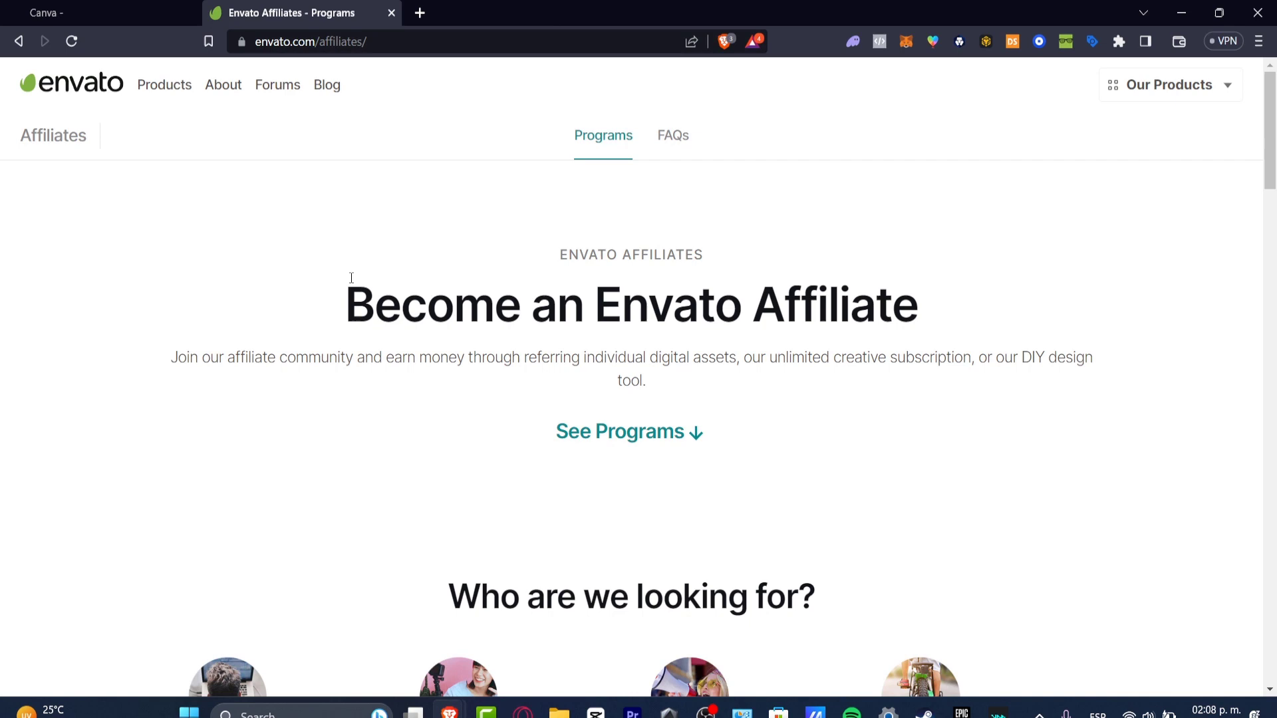
# Step: Jump to the programs list and highlight the multi-program line and Placeit per-subscriber price
pyautogui.click(626, 438)
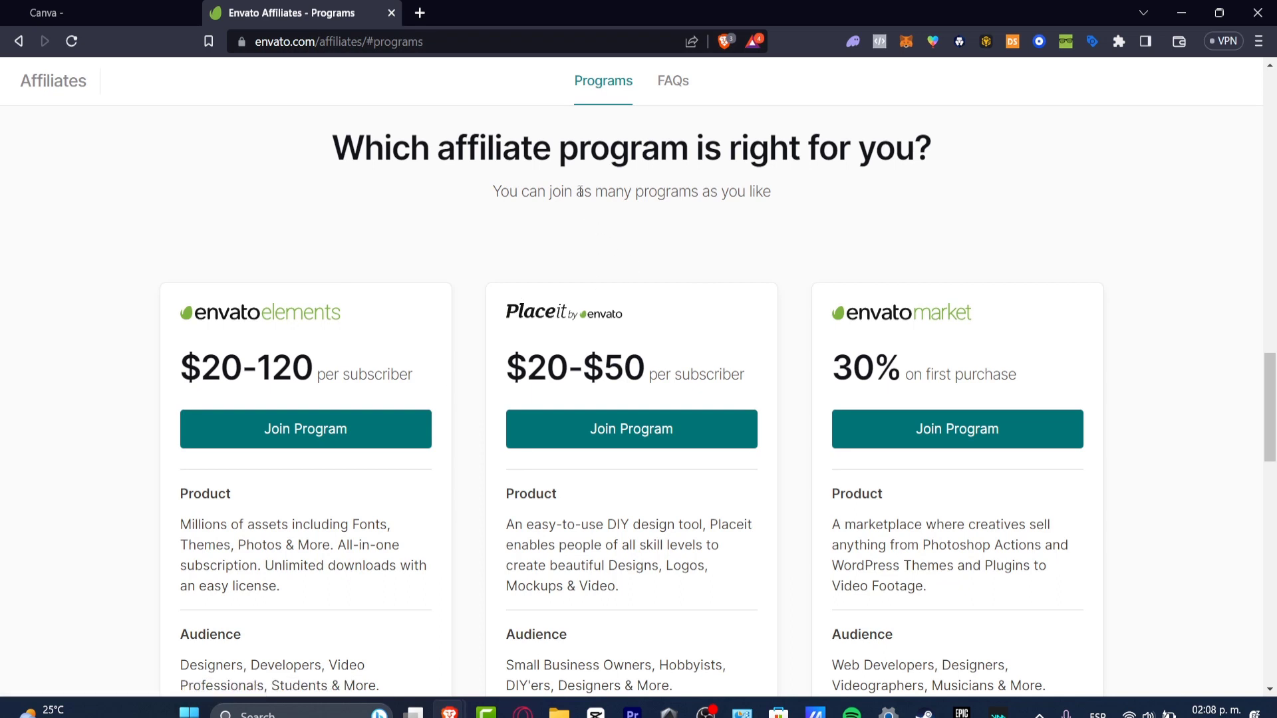
pyautogui.moveTo(576, 191); pyautogui.dragTo(790, 192)
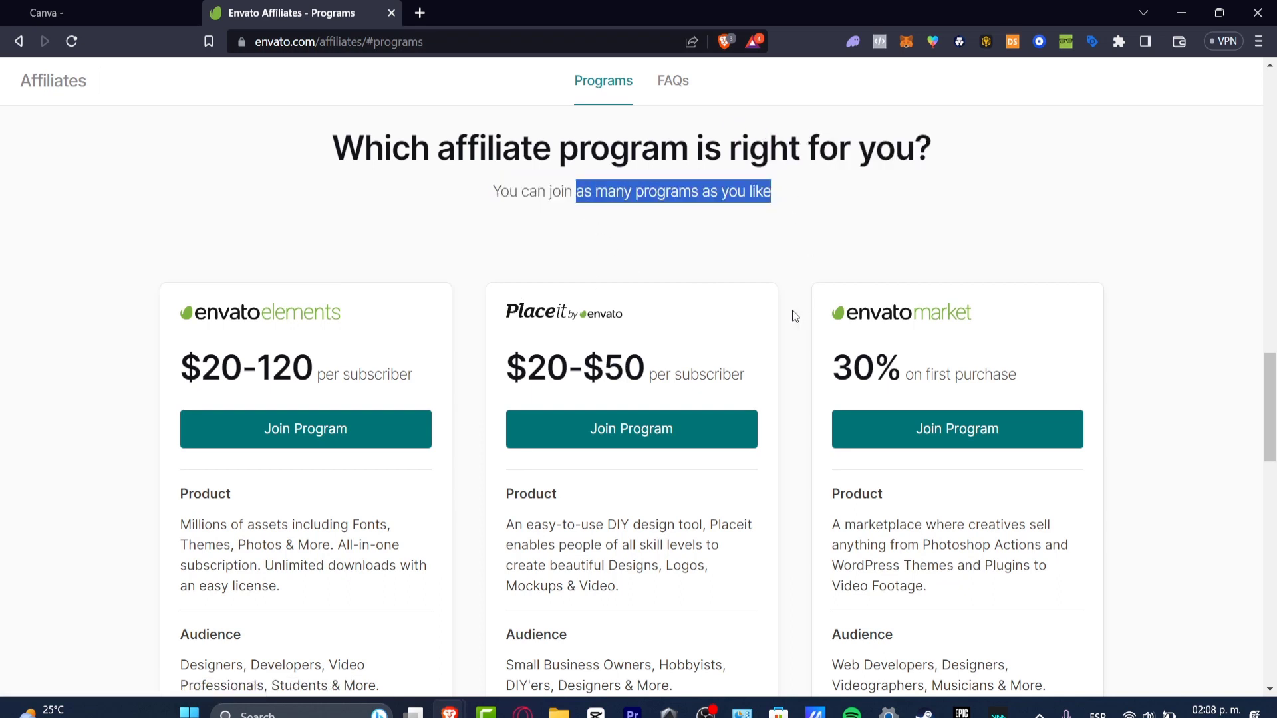
pyautogui.moveTo(528, 369); pyautogui.dragTo(538, 310)
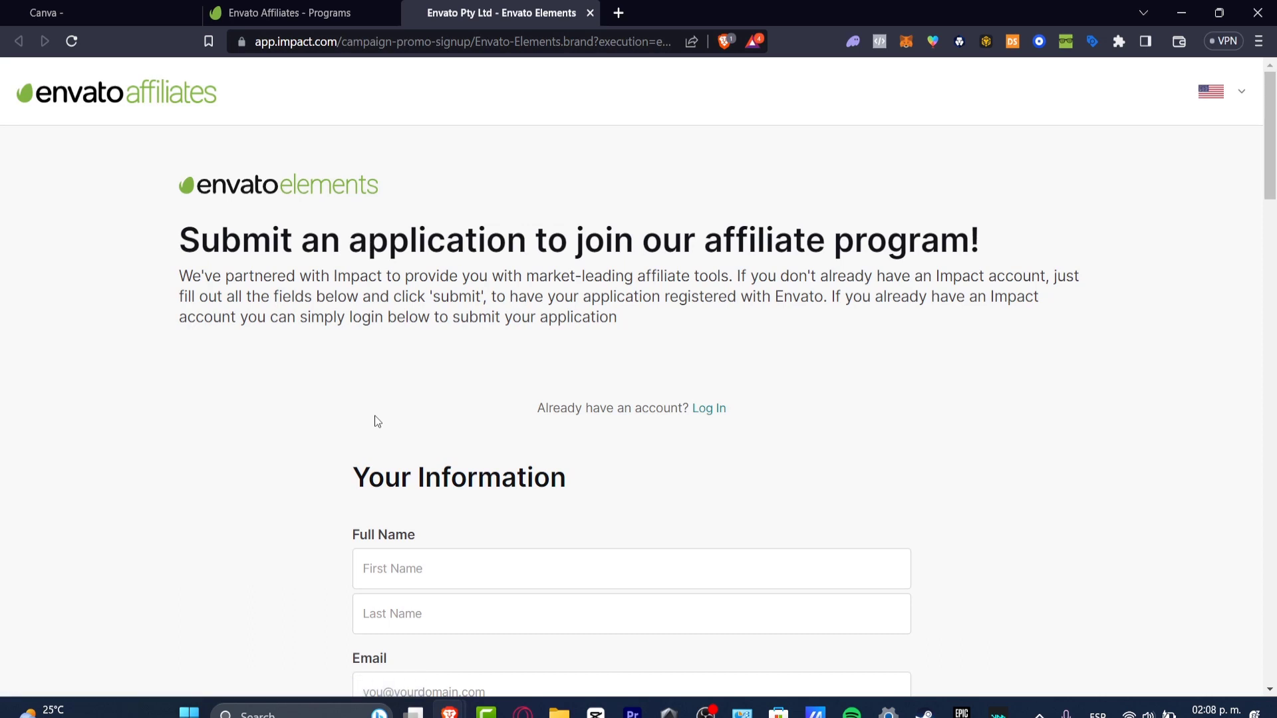
pyautogui.scroll(-4, 377, 421)
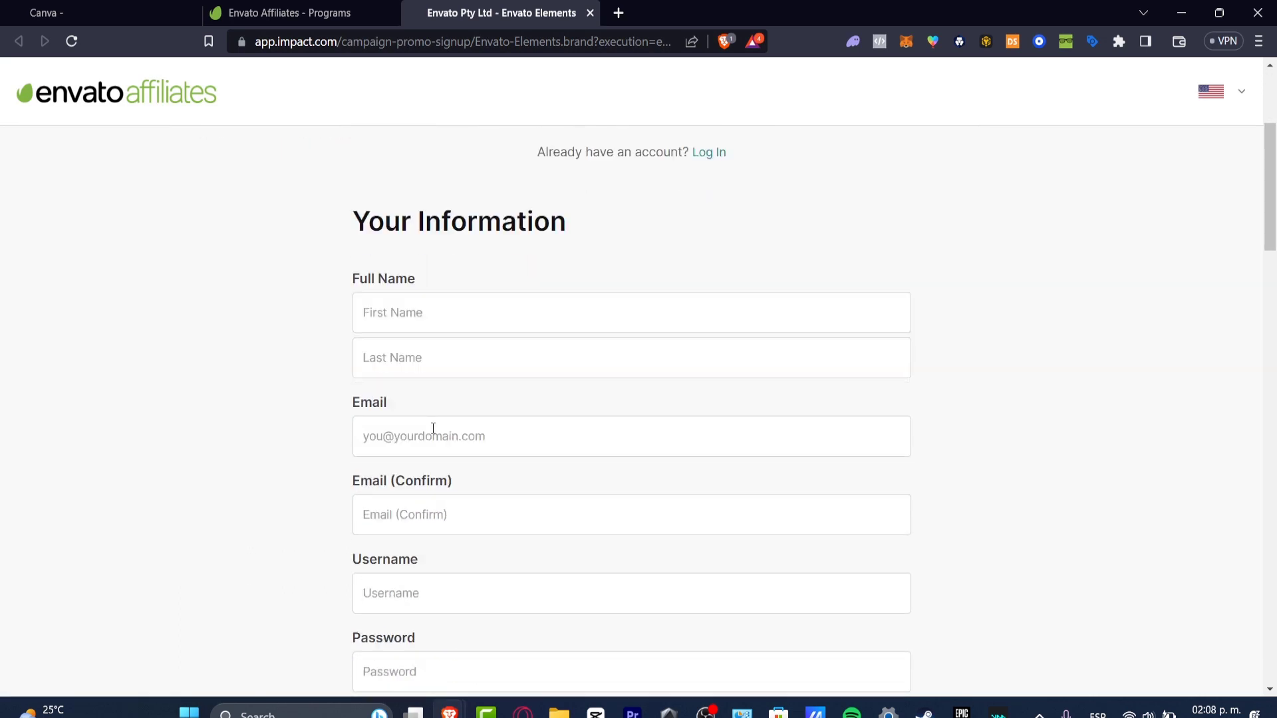
pyautogui.scroll(-4, 526, 317)
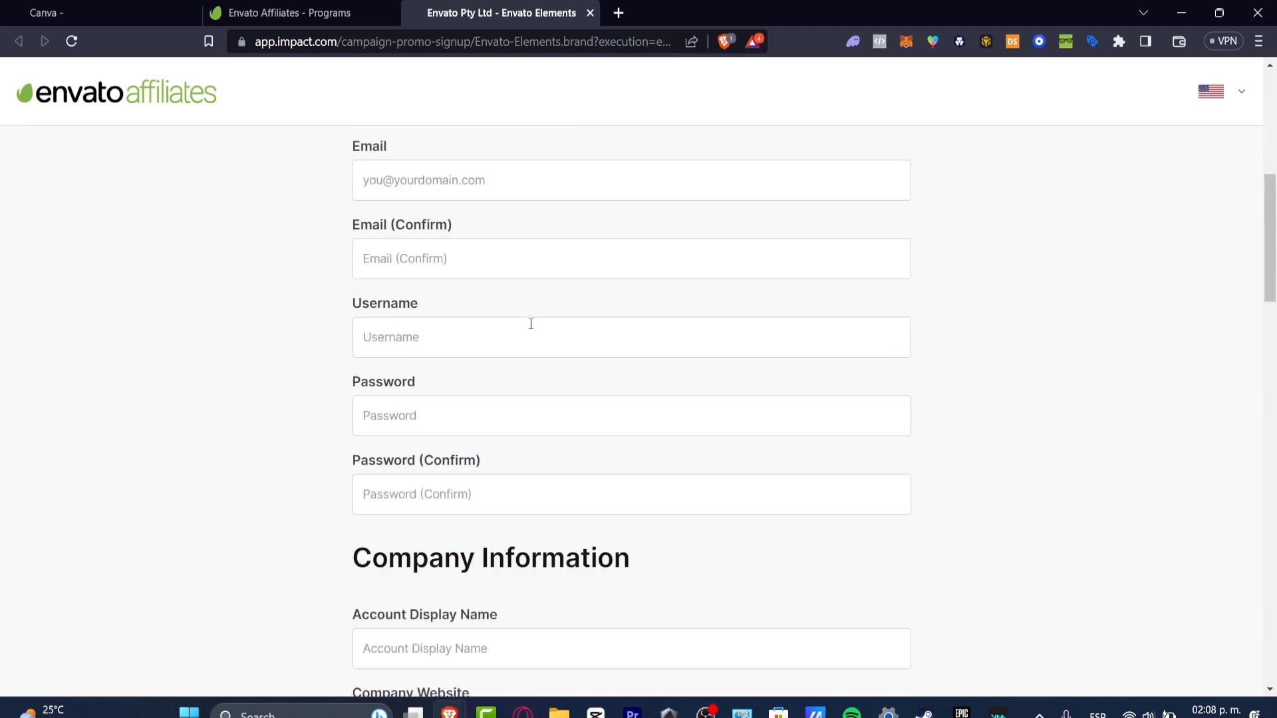
pyautogui.scroll(-20, 506, 335)
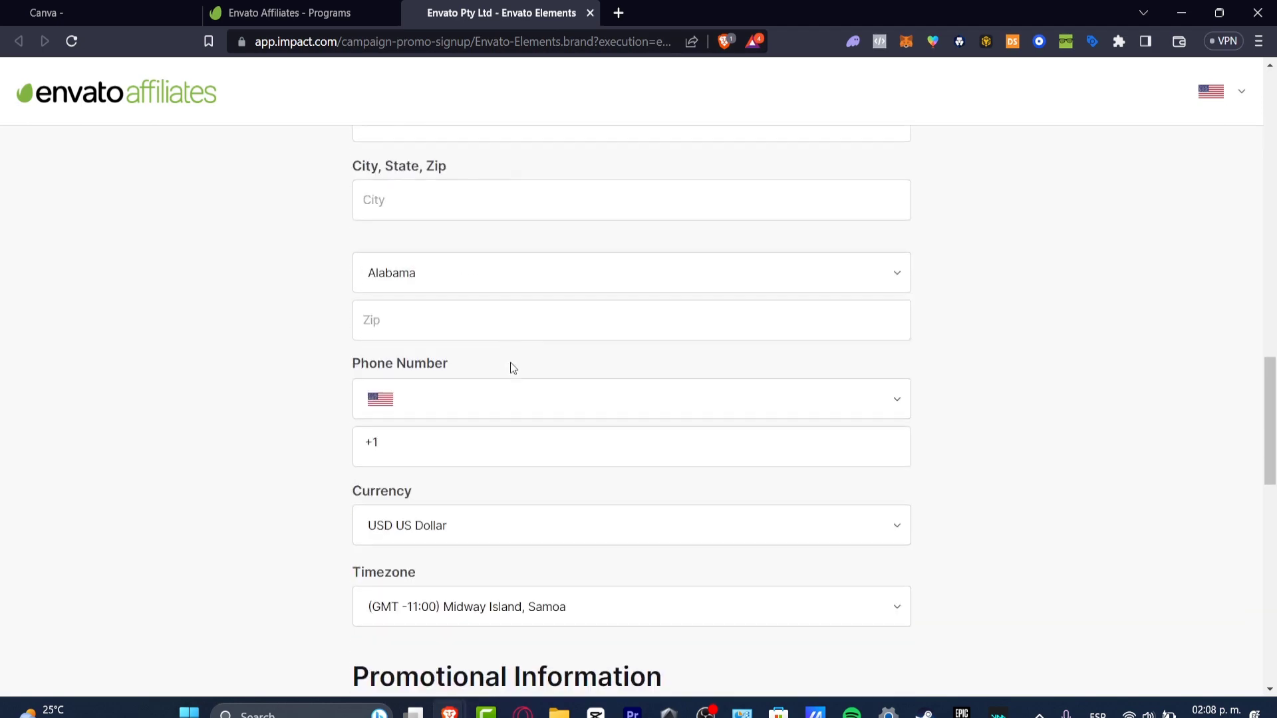
pyautogui.scroll(-4, 513, 369)
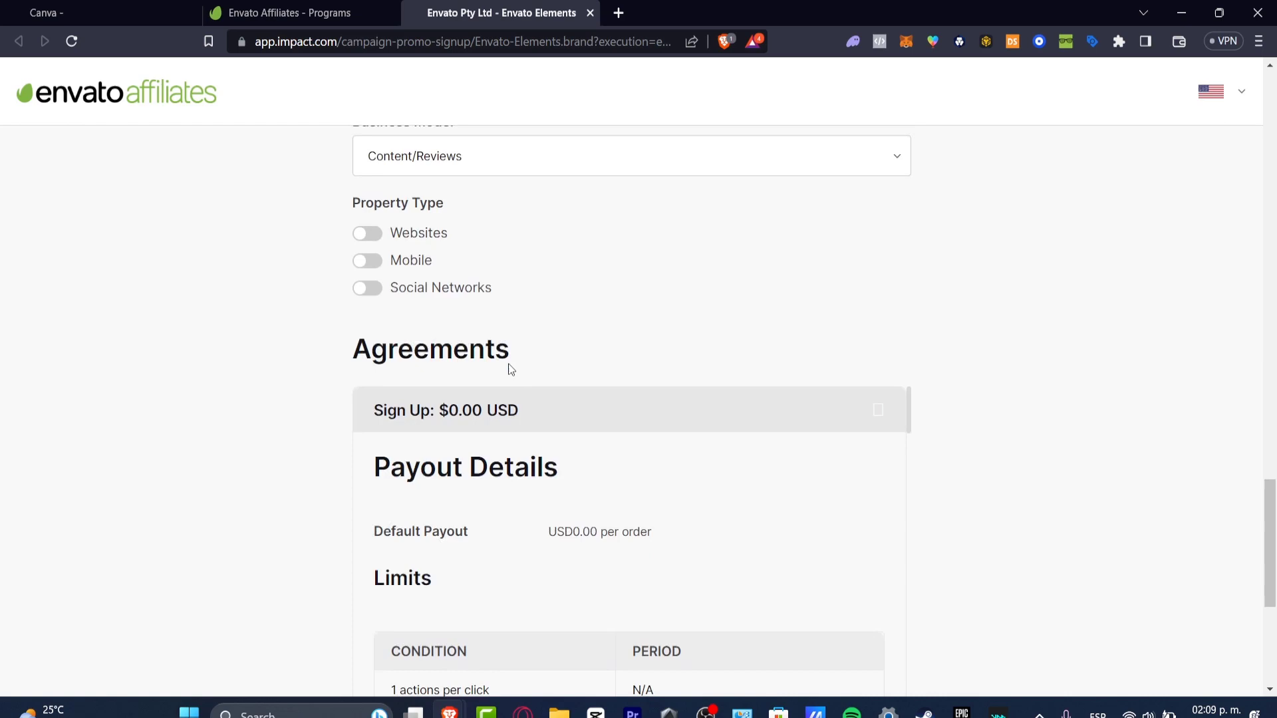
pyautogui.scroll(-10, 512, 376)
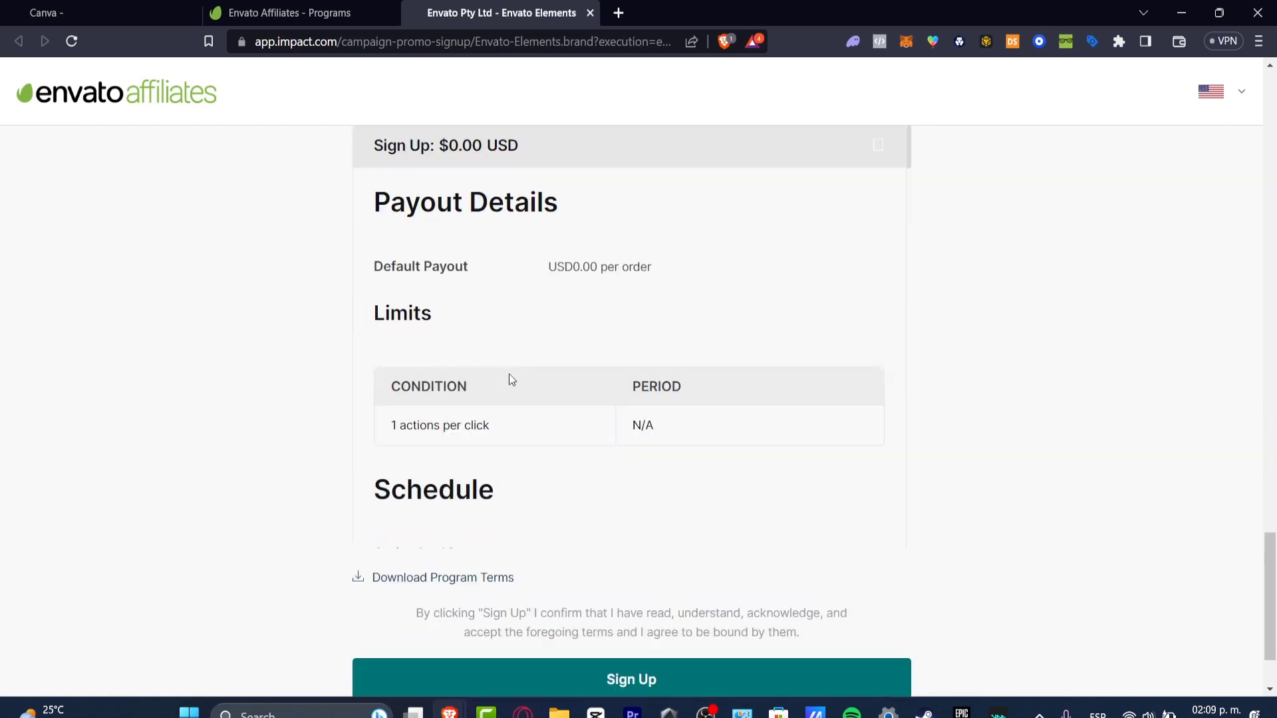
pyautogui.scroll(-2, 510, 379)
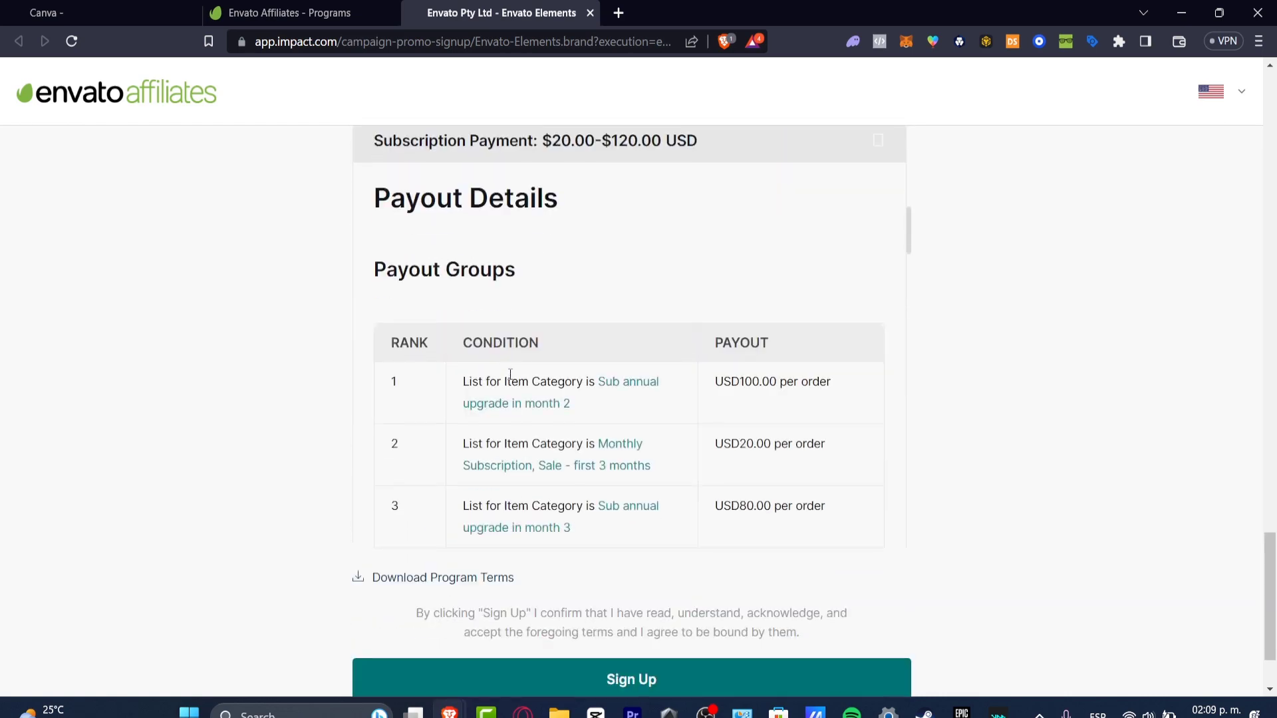
pyautogui.scroll(-3, 661, 333)
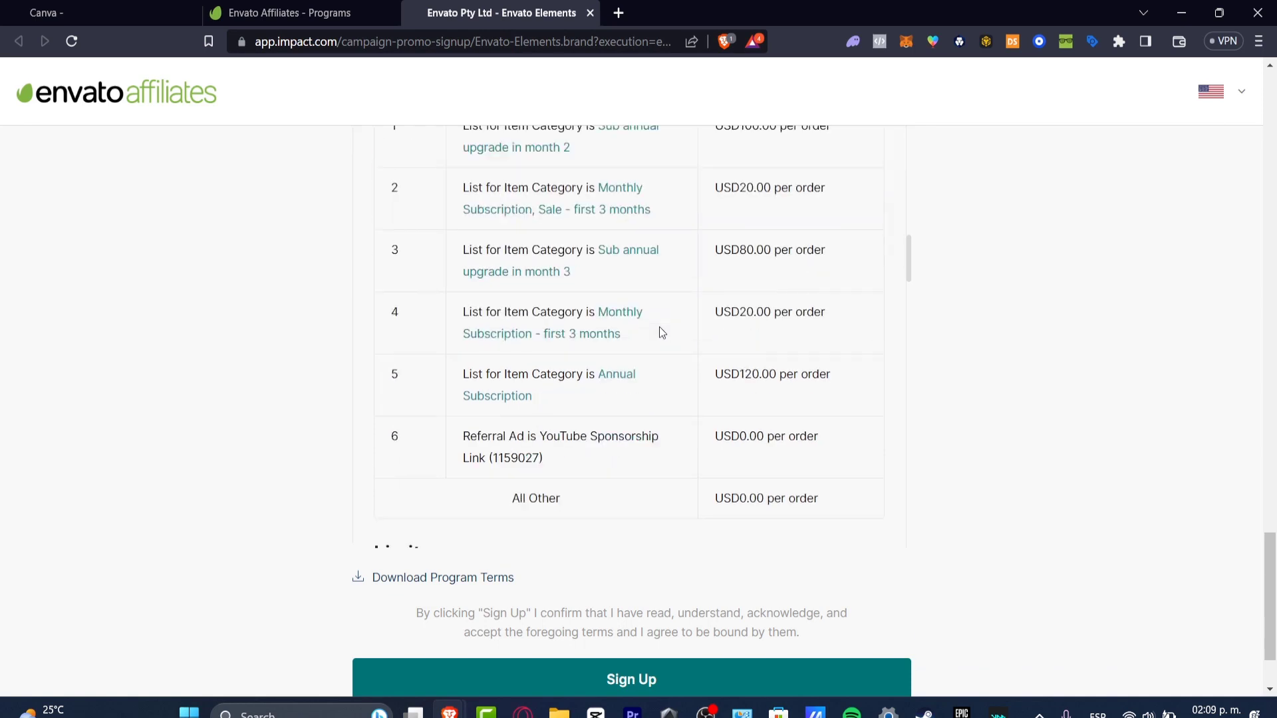
pyautogui.scroll(3, 655, 336)
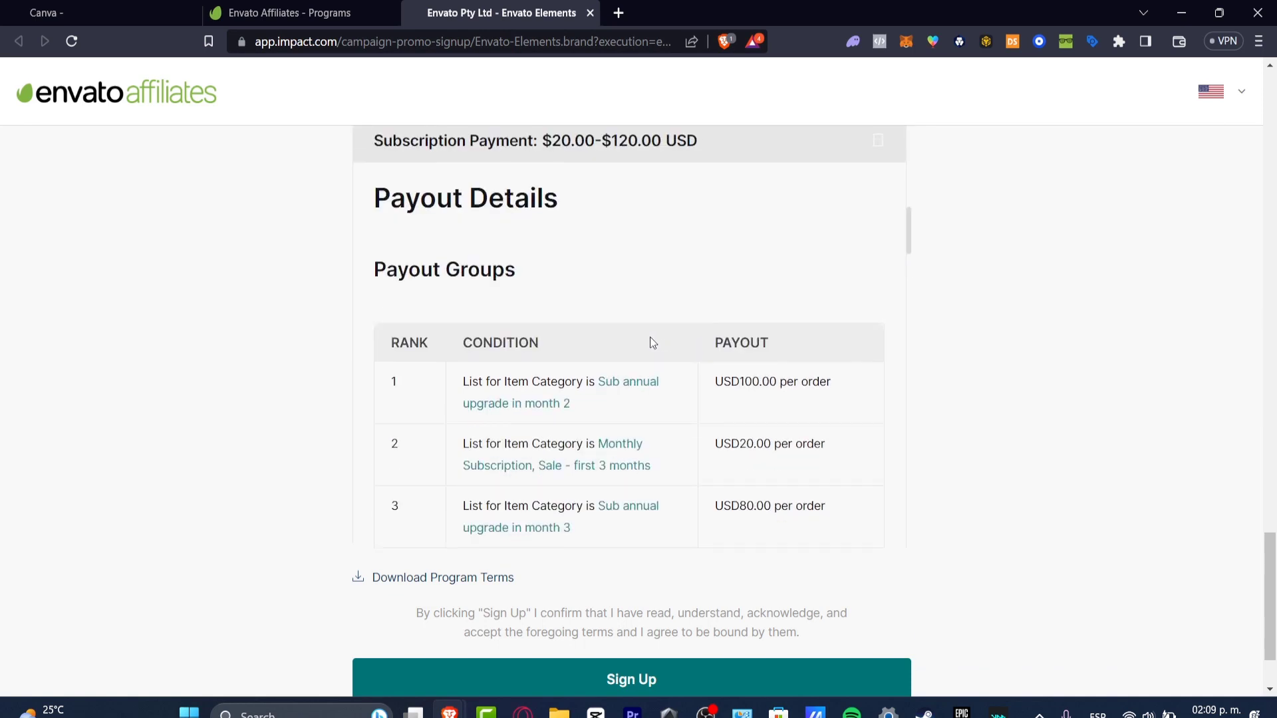
pyautogui.moveTo(471, 379); pyautogui.dragTo(574, 381)
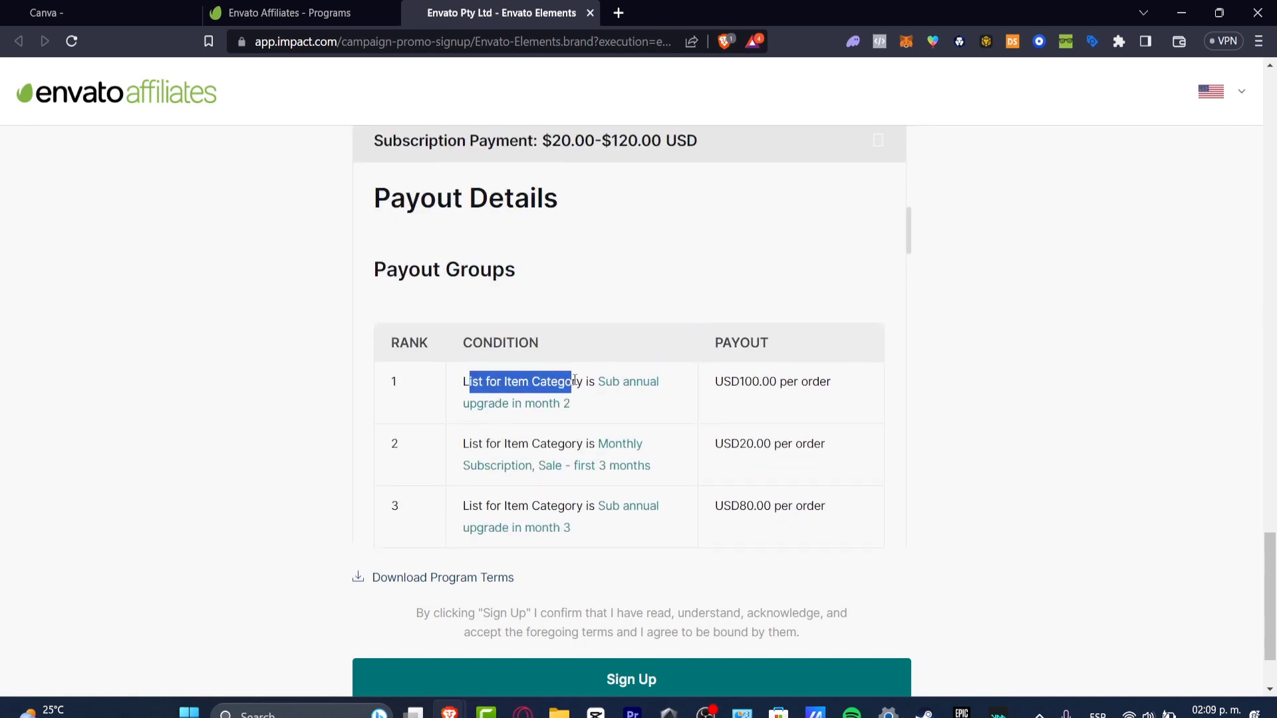
pyautogui.scroll(-12, 669, 396)
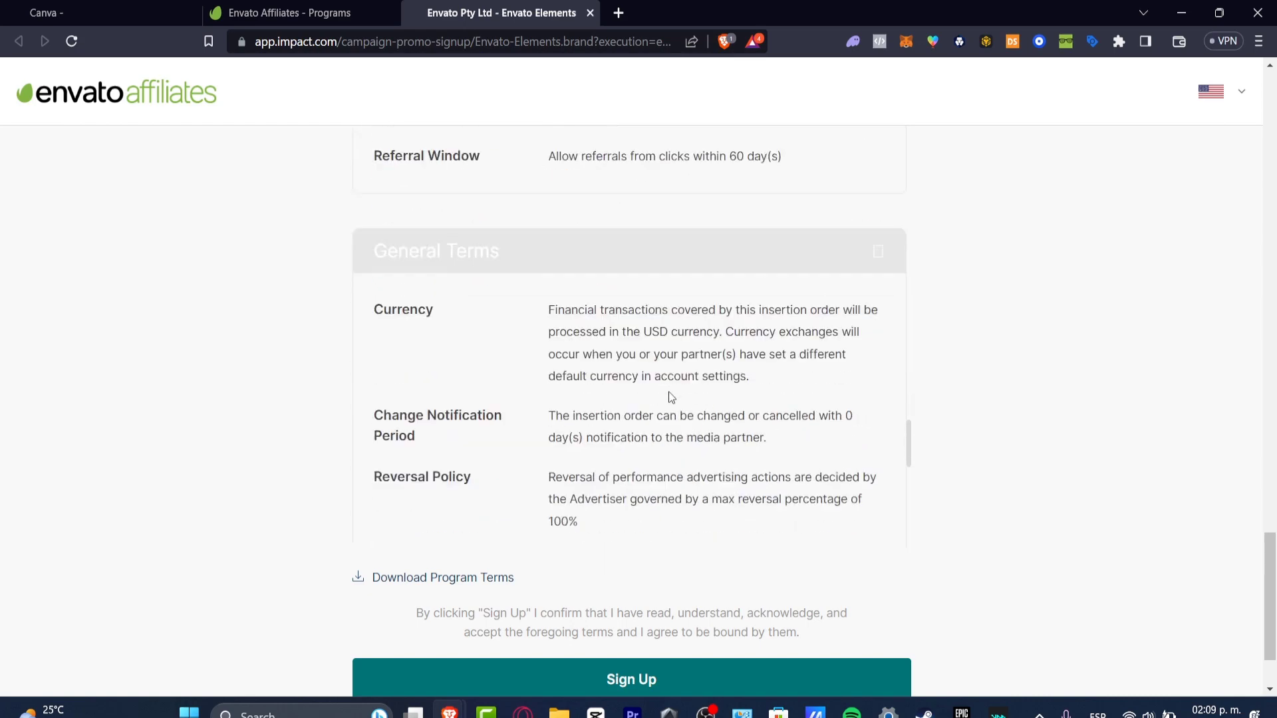
pyautogui.scroll(3, 671, 397)
pyautogui.scroll(-3, 669, 396)
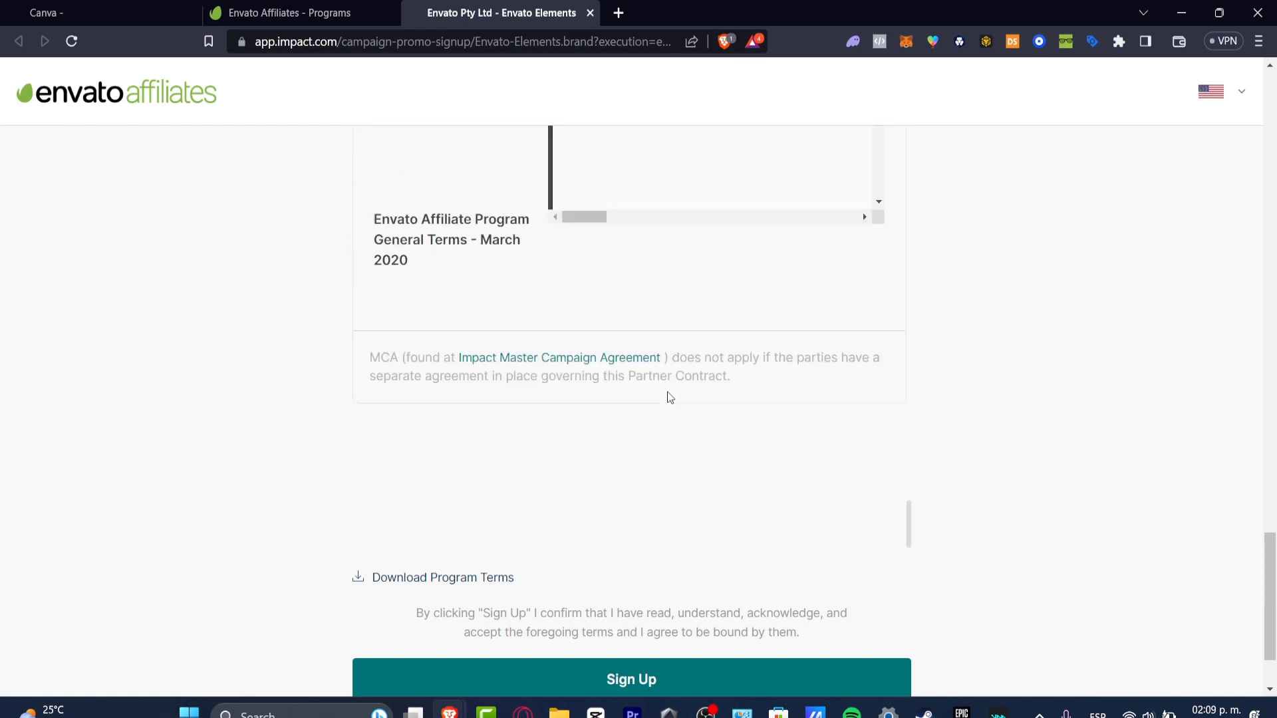
pyautogui.scroll(-2, 905, 502)
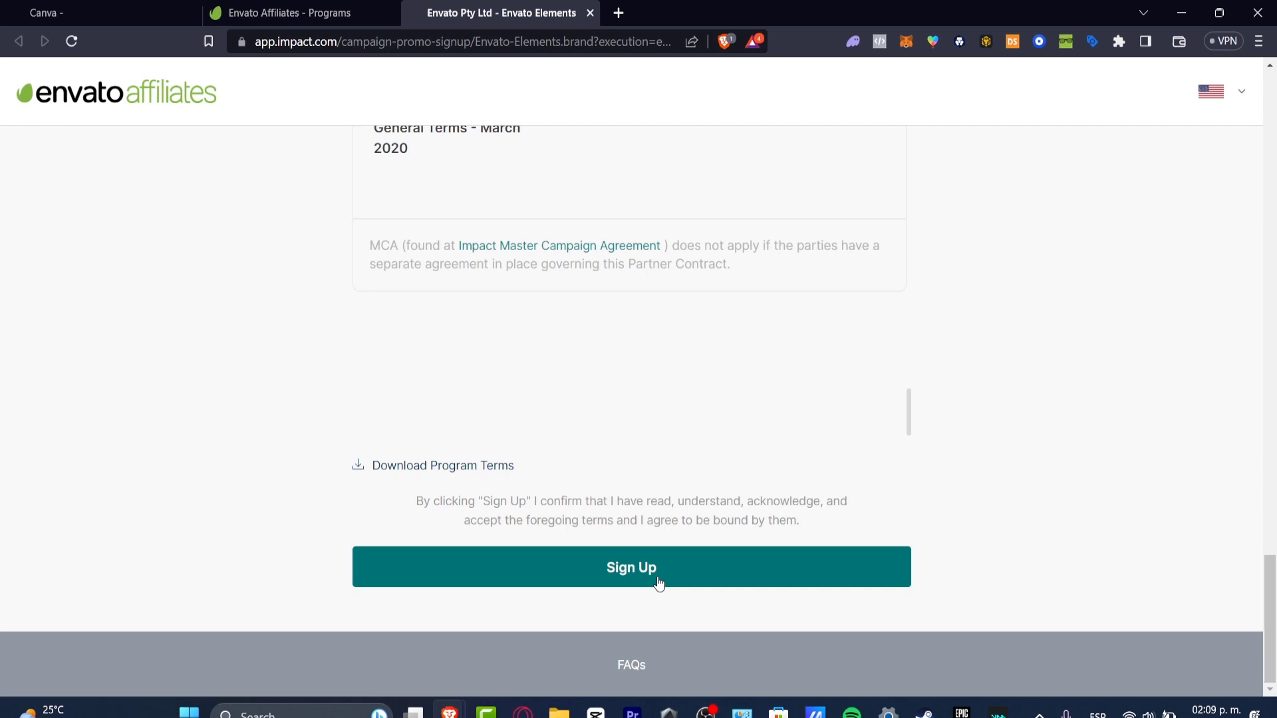
# Step: Return to the impact.com tab and pick the partner account from the account switcher
pyautogui.click(157, 7)
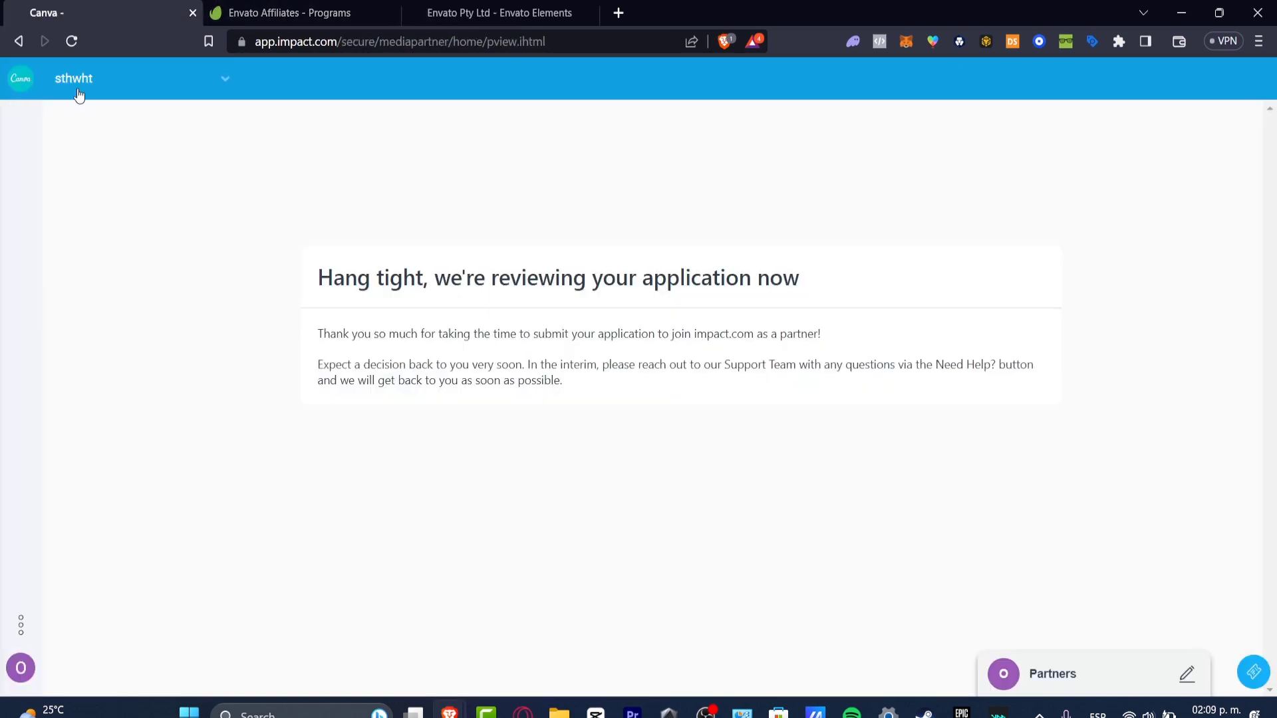
pyautogui.click(29, 87)
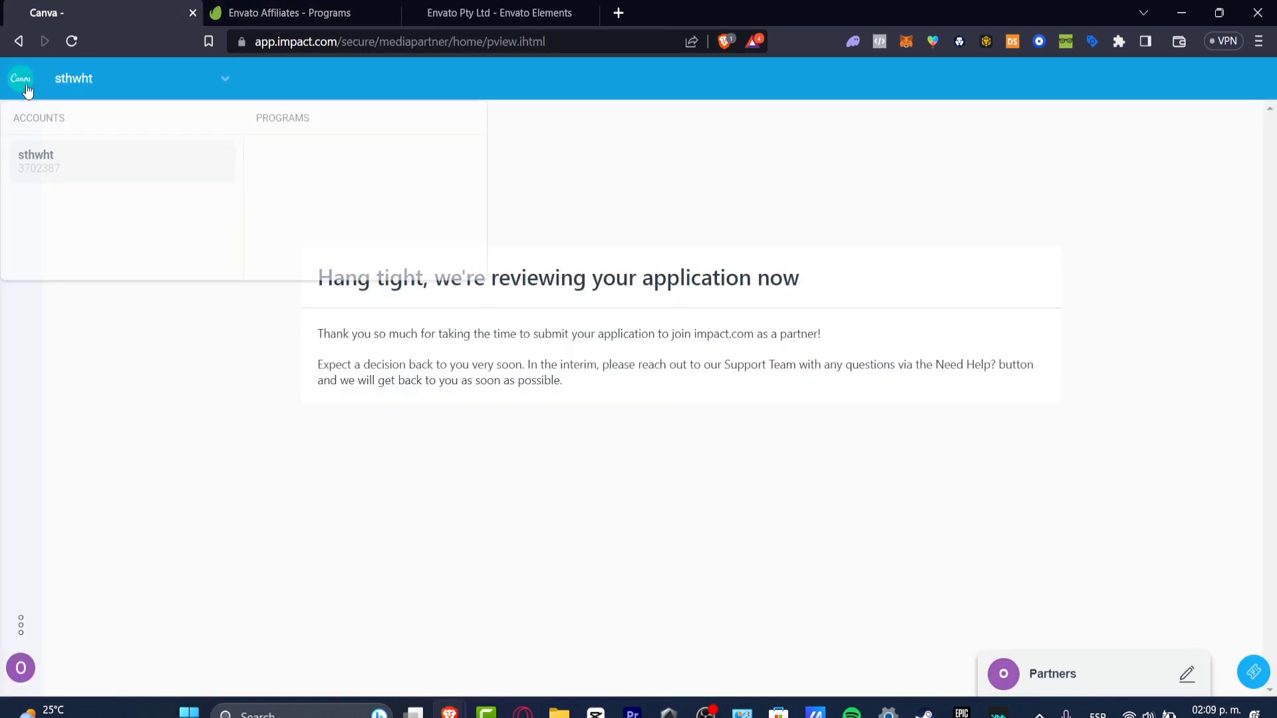
pyautogui.click(82, 157)
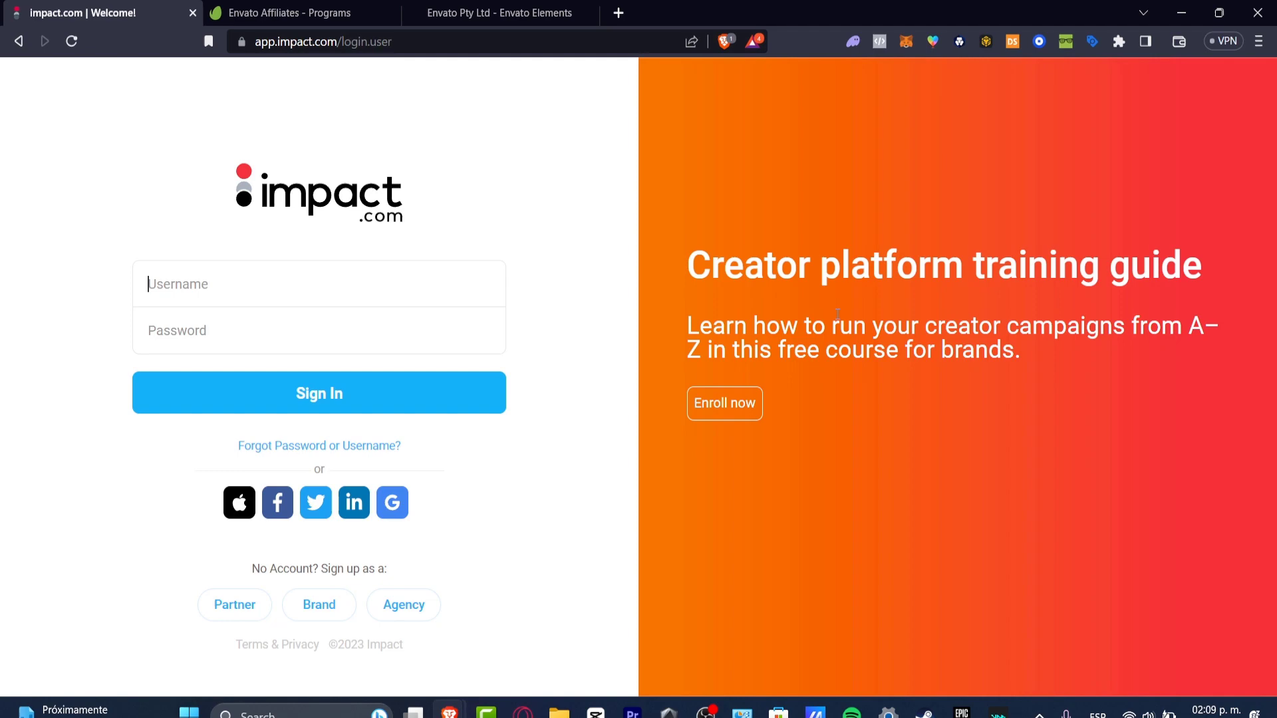
# Step: Switch back to the Envato Affiliates programs tab with Ctrl+Tab
pyautogui.hotkey('ctrl', 'Tab')
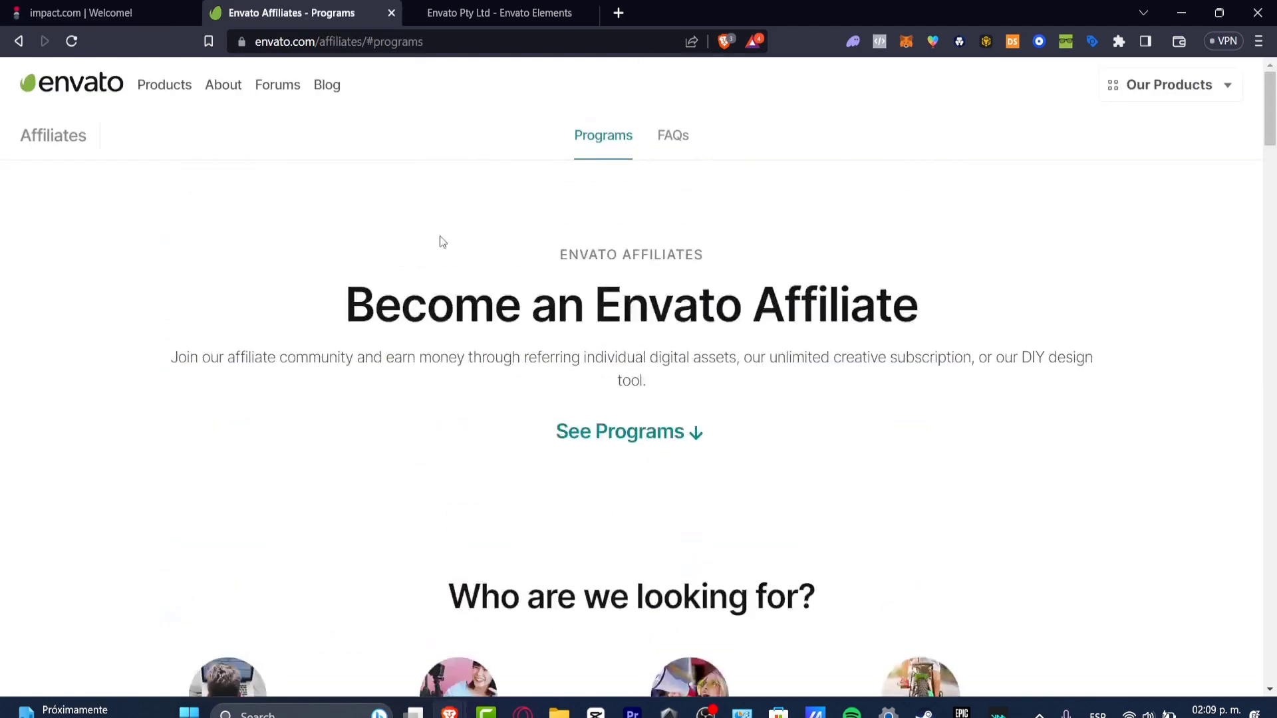